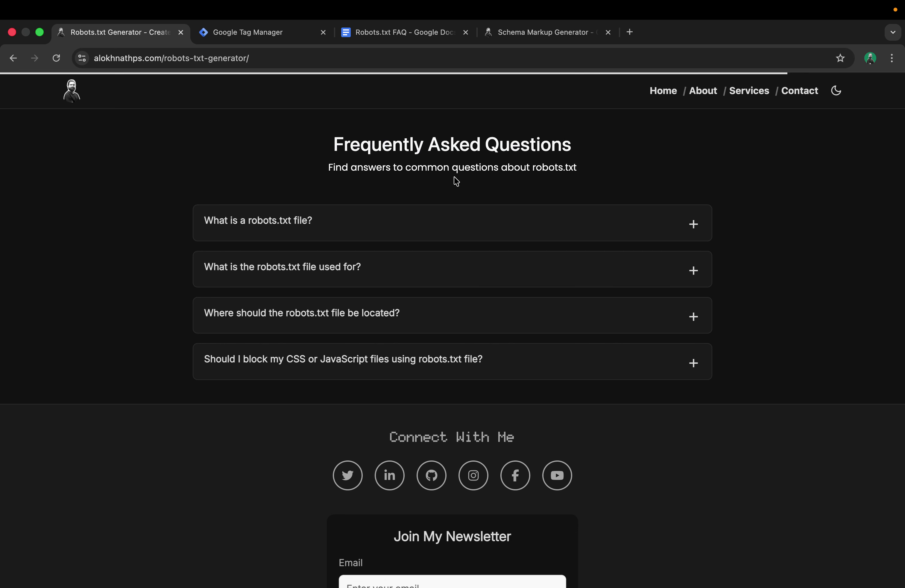
Switch to the Schema Markup Generator and set the schema type to FAQ Page
click(559, 37)
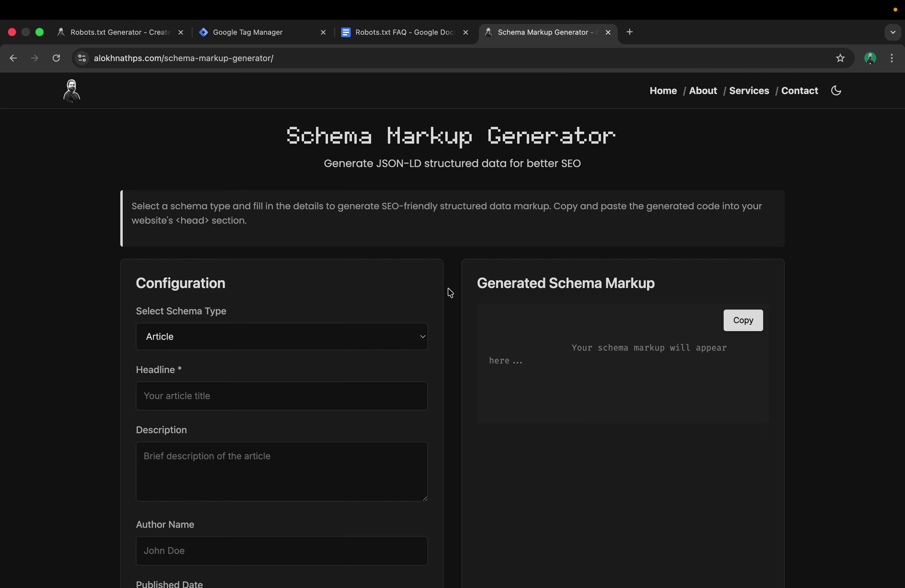
scroll(450, 292, down, 1)
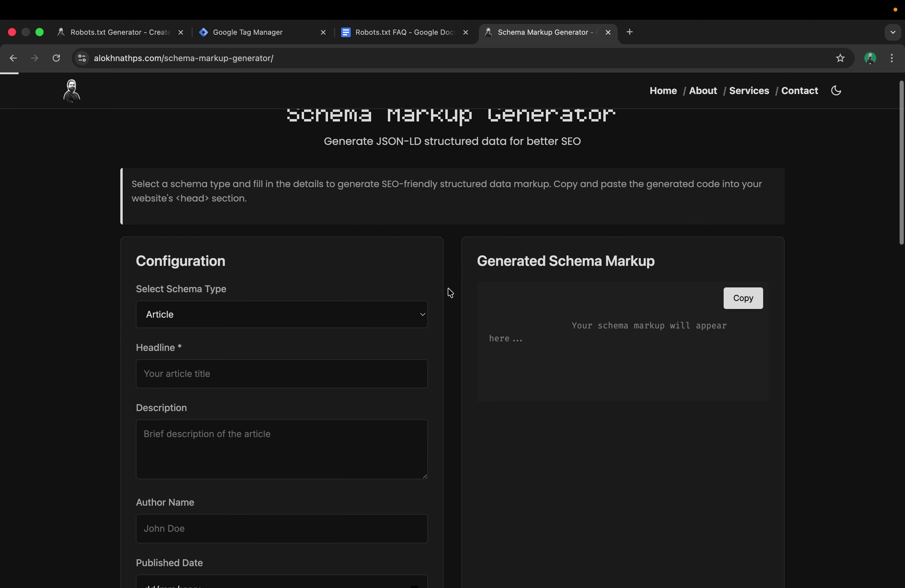
click(333, 315)
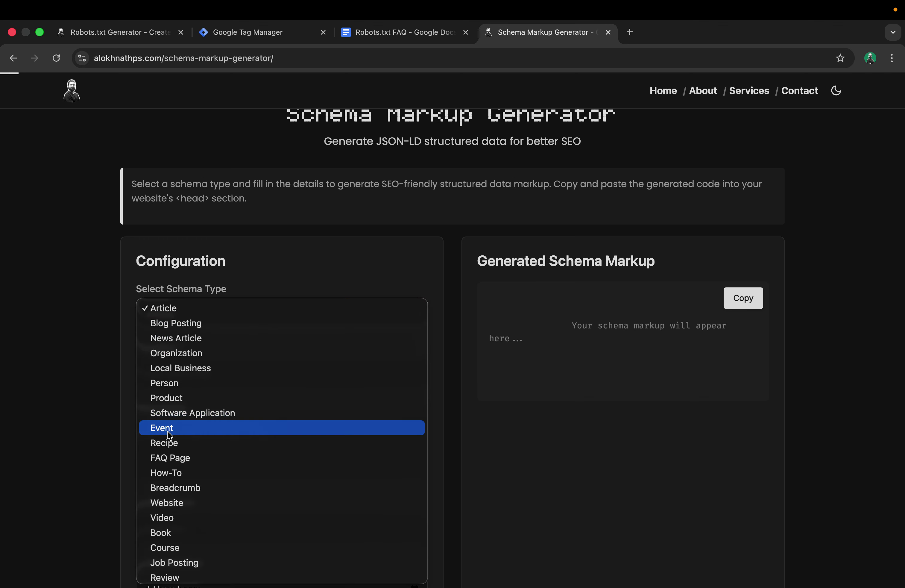
click(198, 460)
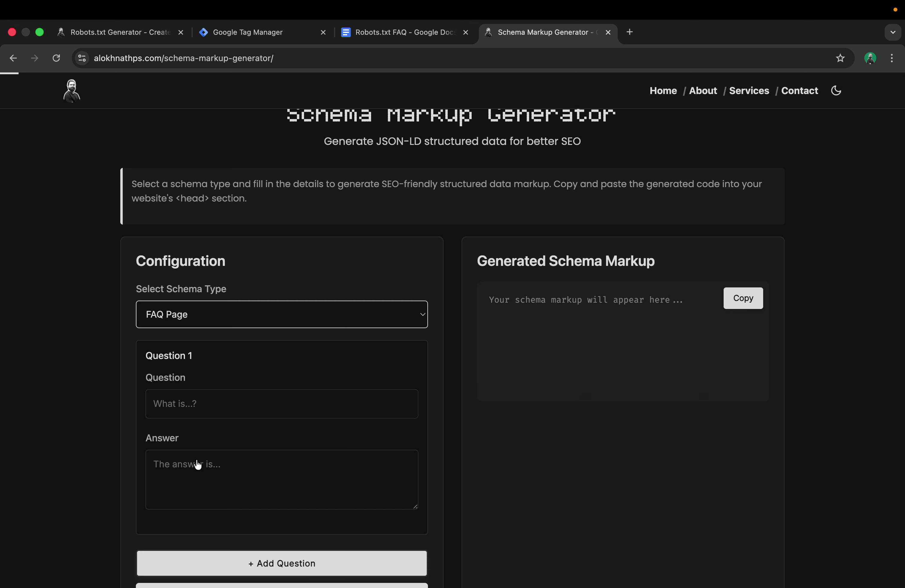
Copy the heading "What is a robots.txt file?" from the Robots.txt FAQ Google Doc into the Question 1 field of the schema generator
scroll(197, 463, down, 3)
click(250, 294)
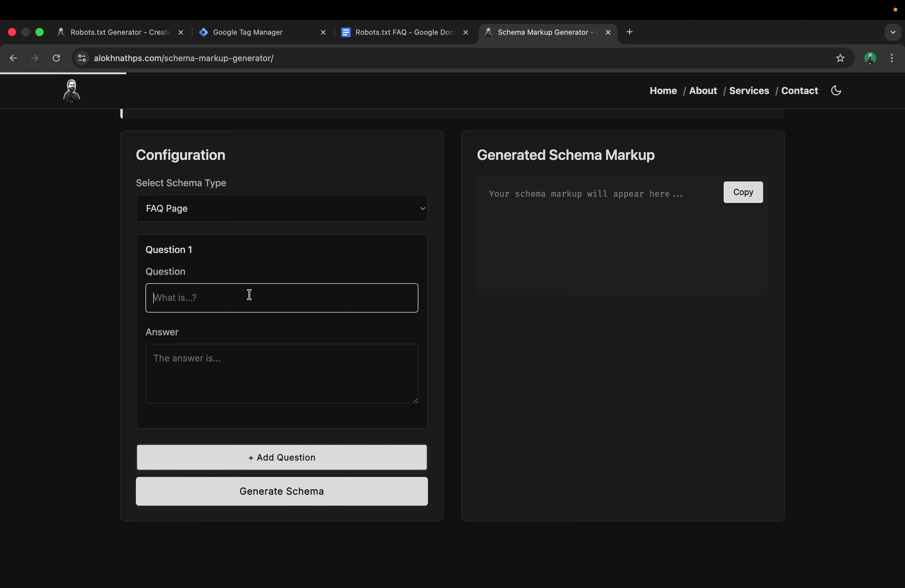
click(400, 34)
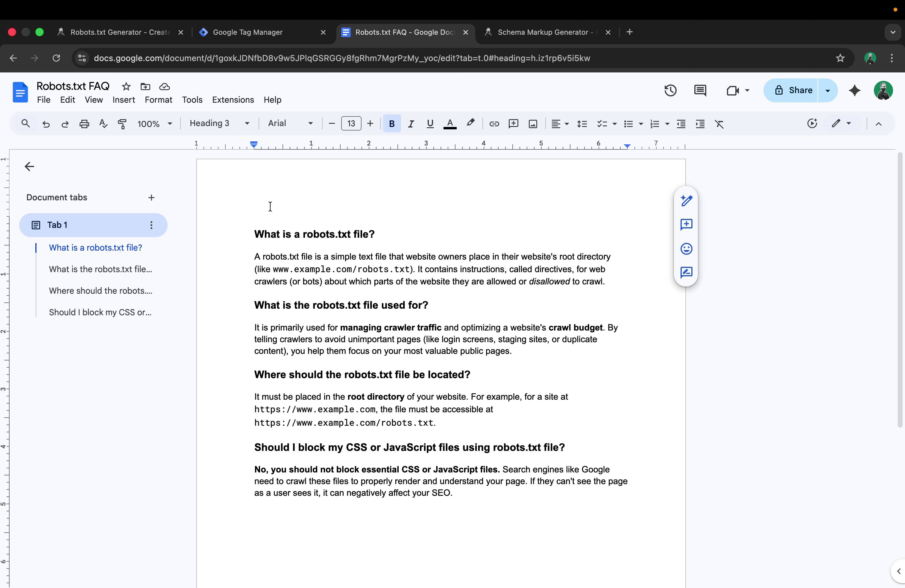
triple_click(386, 236)
key(super+c)
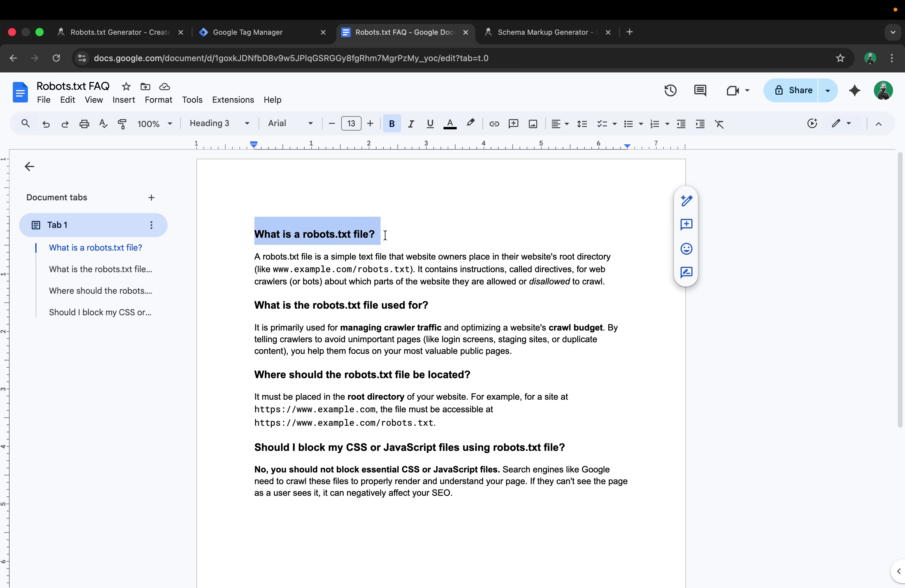
click(515, 34)
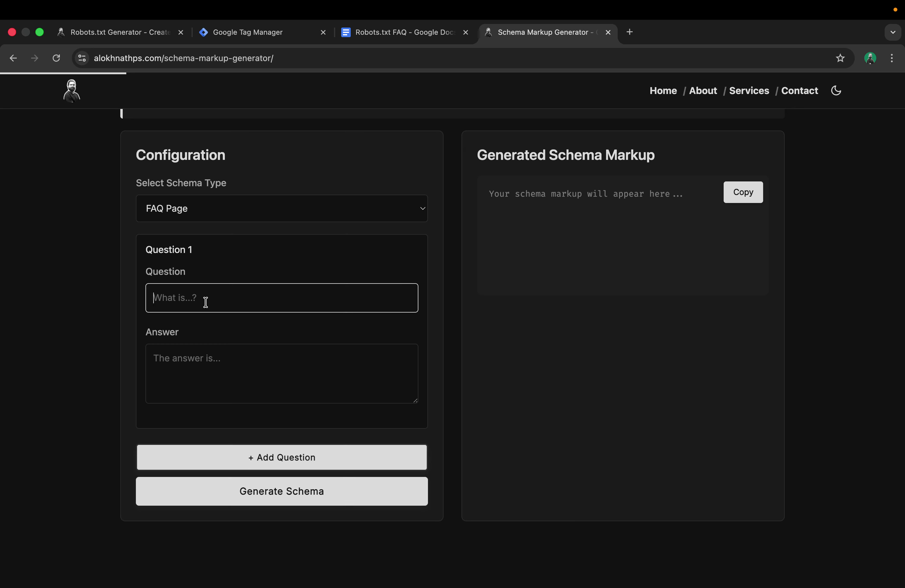
key(super+v)
Copy the paragraph under "What is a robots.txt file?" from the Google Doc into the Question 1 answer of the schema generator
click(408, 25)
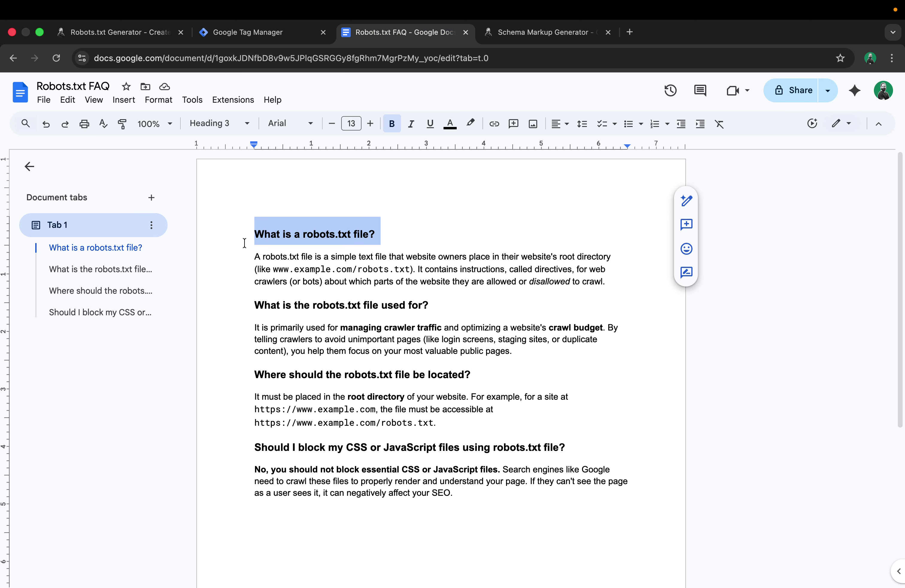
click(254, 257)
shift+click(609, 281)
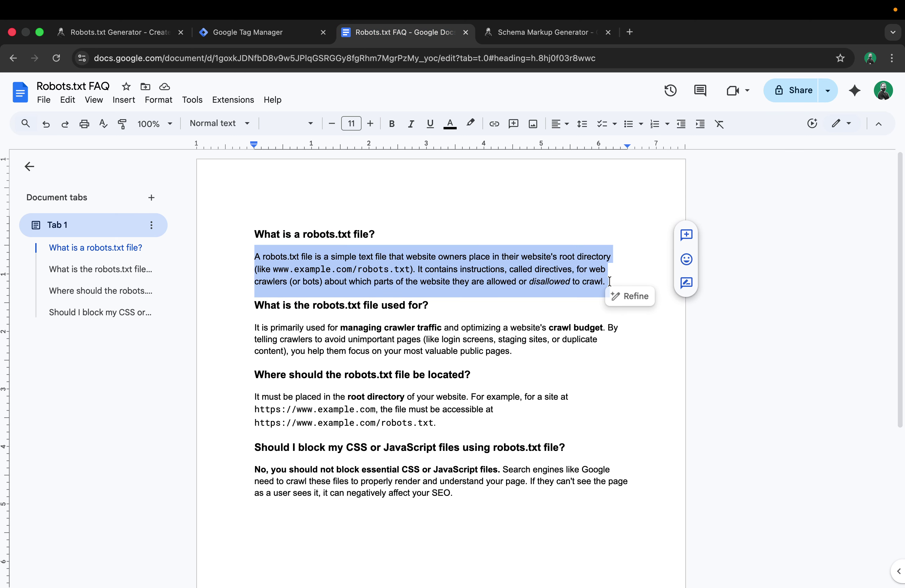
click(555, 27)
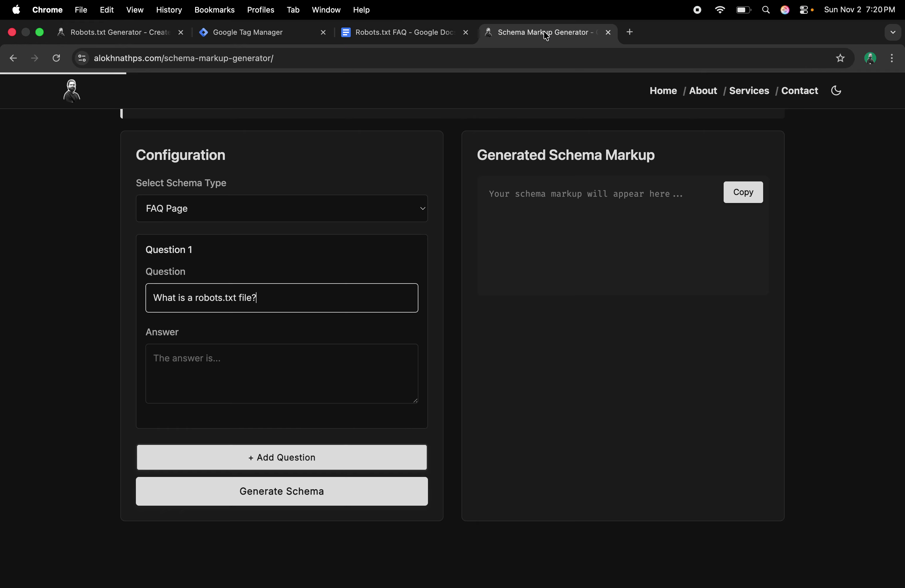
click(298, 351)
key(super+v)
Add a second question to the schema and fill it with the heading "What is the robots.txt file used for?" copied from the Google Doc
click(243, 458)
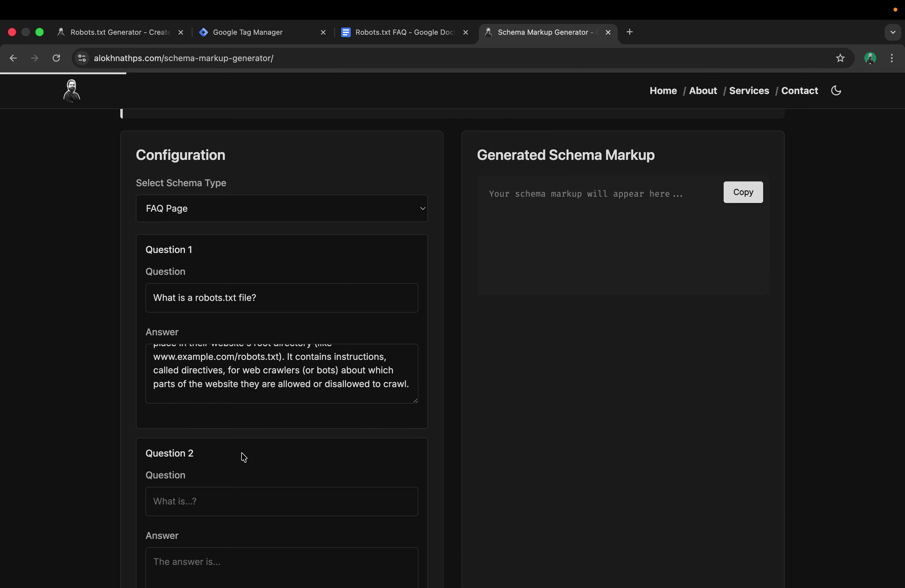
click(382, 40)
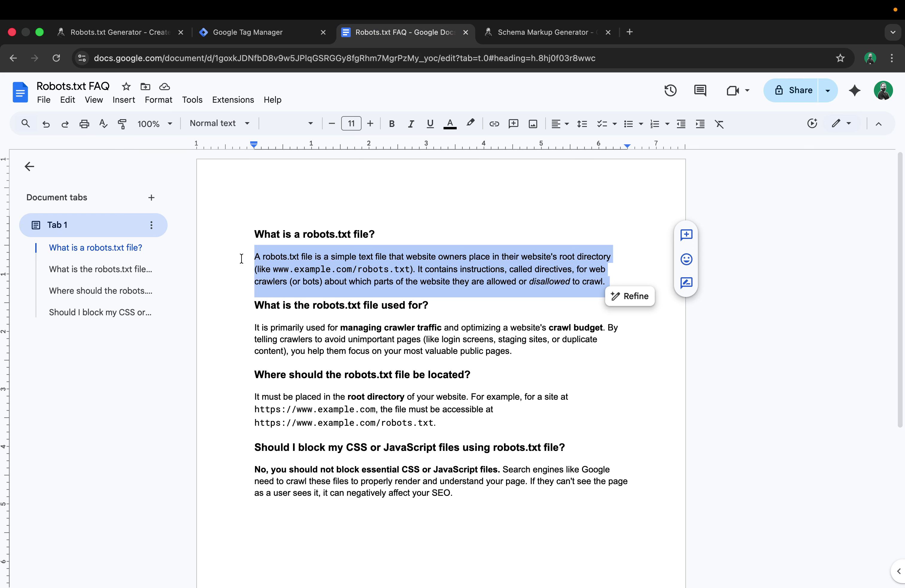
click(251, 301)
shift+click(439, 304)
key(cmd+c)
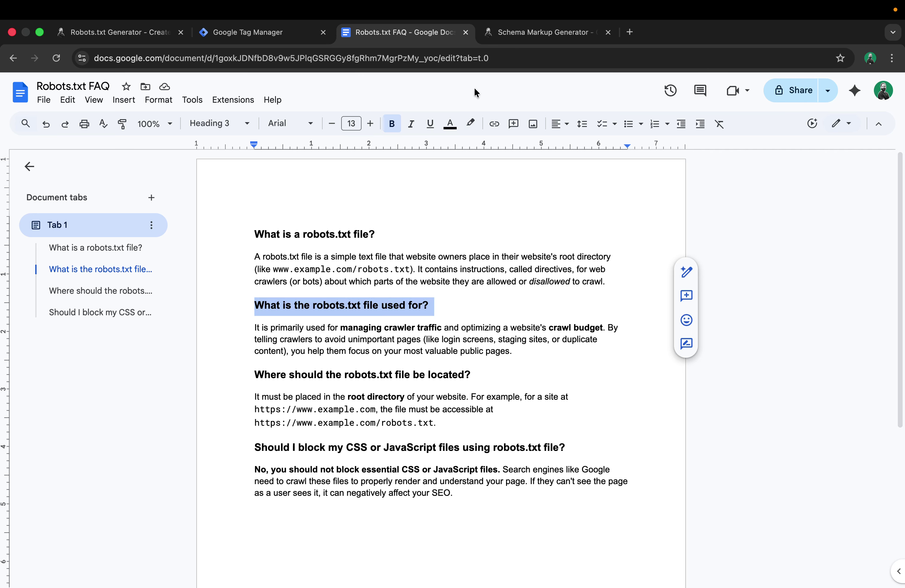
click(515, 32)
scroll(353, 244, down, 5)
click(232, 303)
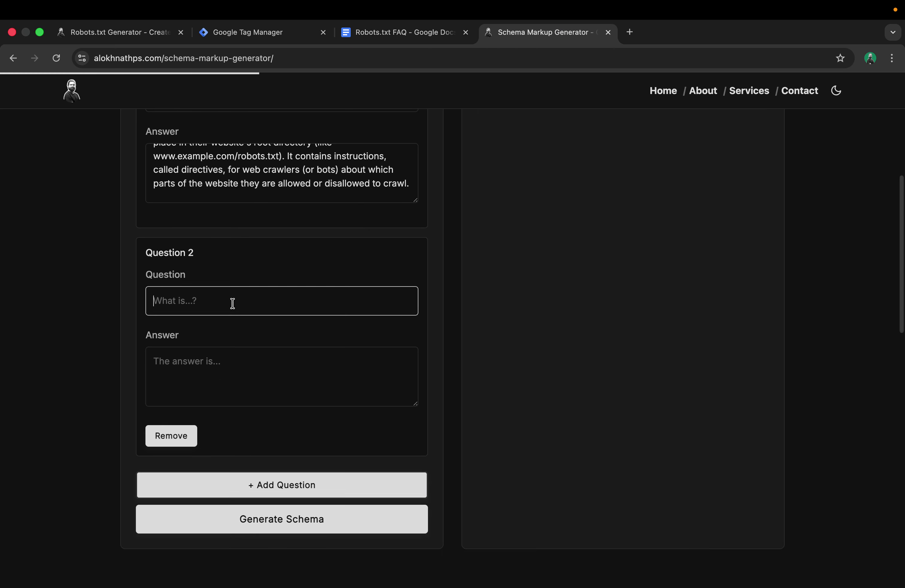
key(cmd+v)
Copy the paragraph under "What is the robots.txt file used for?" from the Google Doc into the Question 2 answer of the schema generator
click(397, 32)
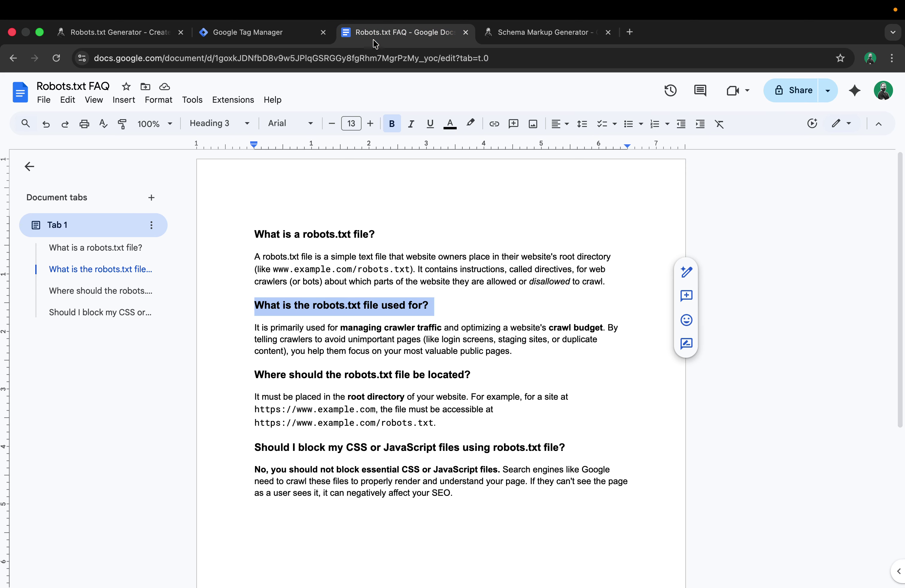
click(252, 329)
shift+click(544, 356)
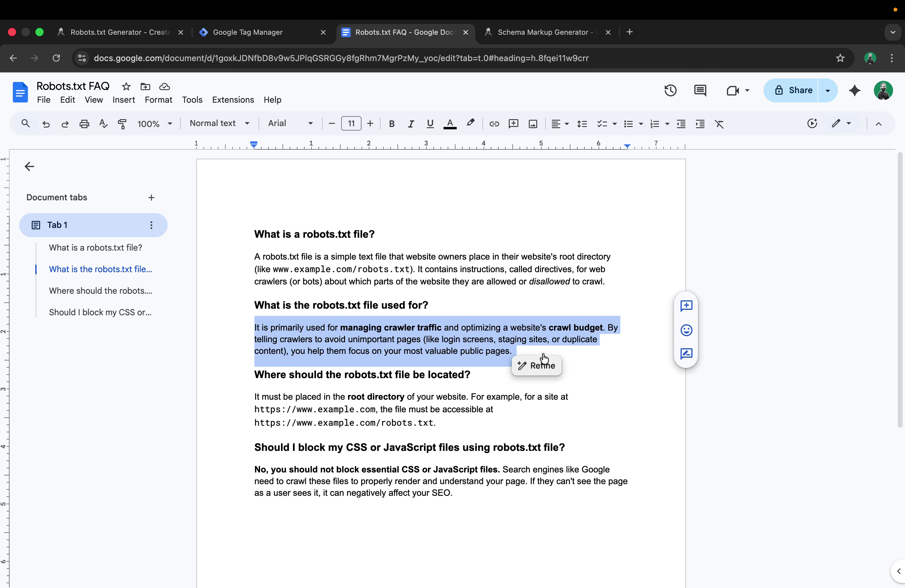
key(cmd+c)
click(534, 32)
click(317, 374)
key(cmd+v)
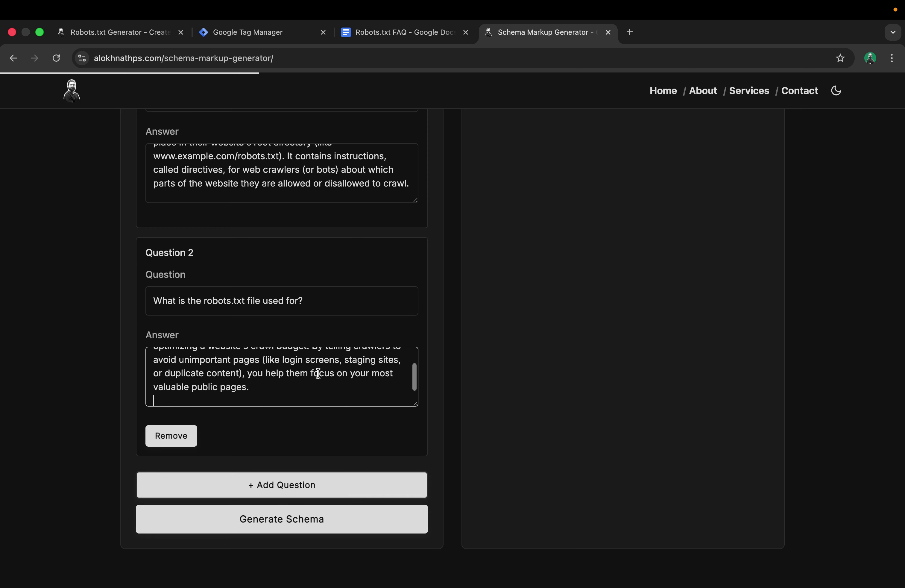
Copy the Google Doc heading "Where should the robots.txt file be located?" into a newly added third question in the schema generator
click(376, 32)
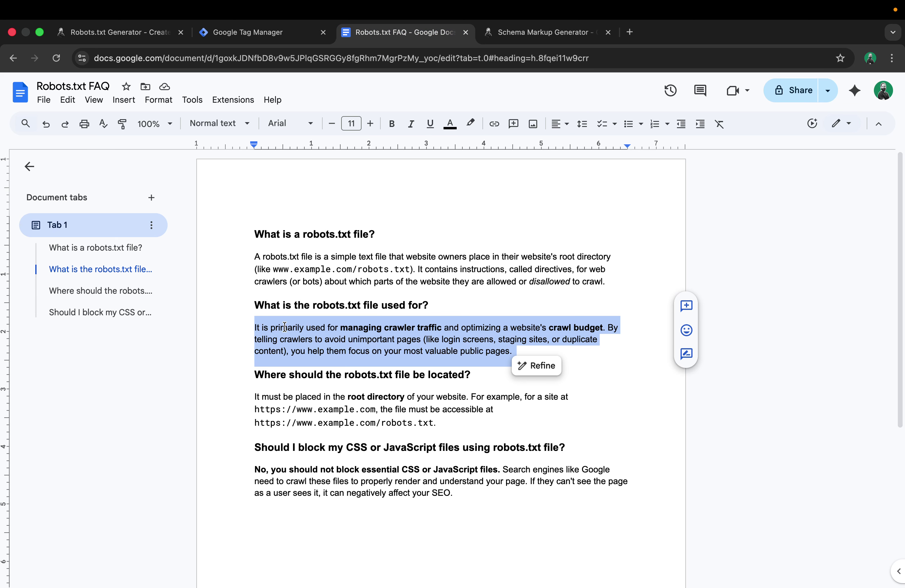
click(260, 376)
shift+click(472, 374)
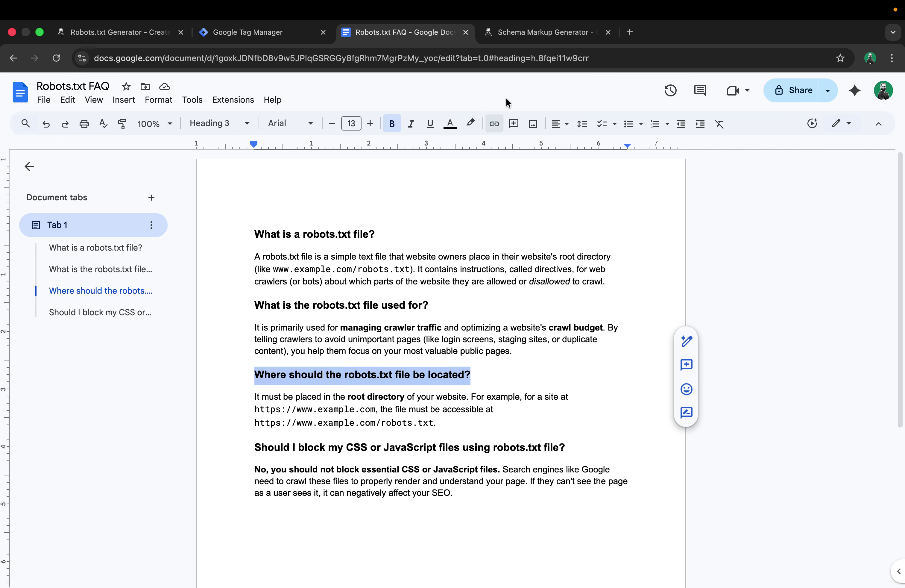
click(535, 32)
scroll(261, 319, down, 4)
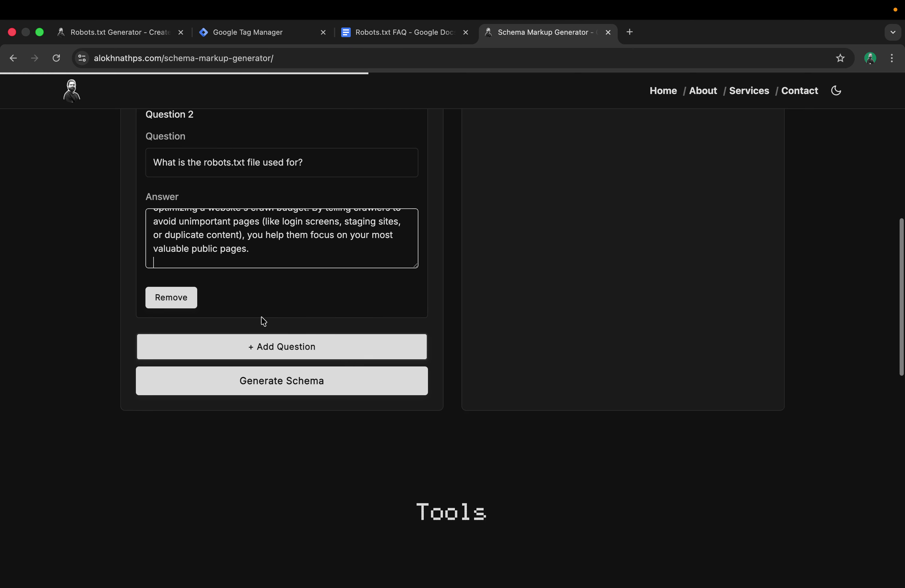
click(220, 353)
click(255, 392)
key(super+v)
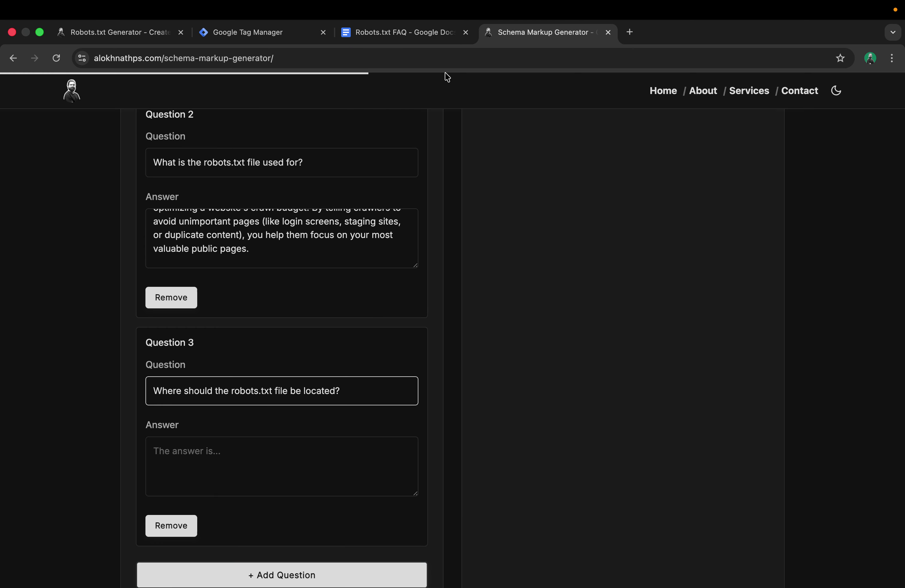
Copy the root directory paragraph about the robots.txt location from the Google Doc into the Question 3 answer of the schema generator
click(434, 34)
scroll(275, 298, down, 3)
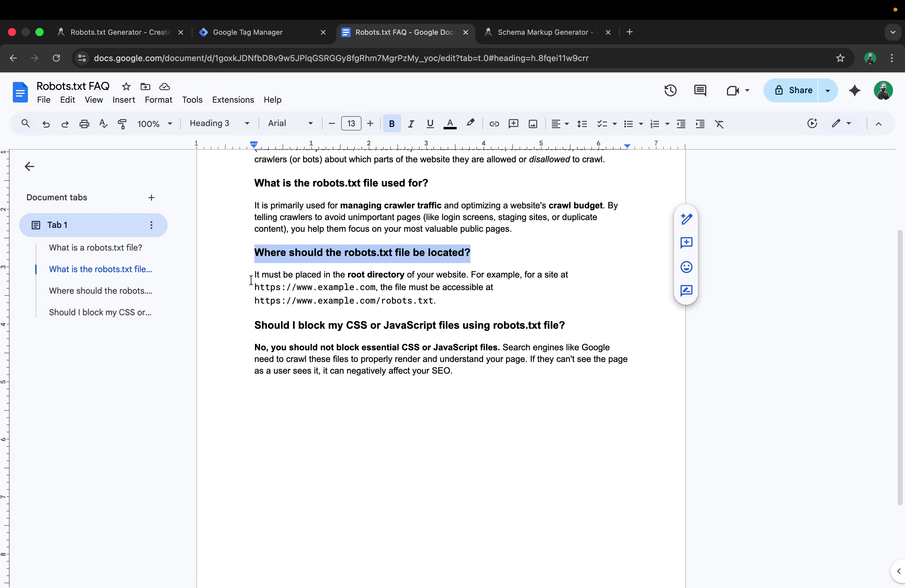
click(251, 280)
shift+click(437, 301)
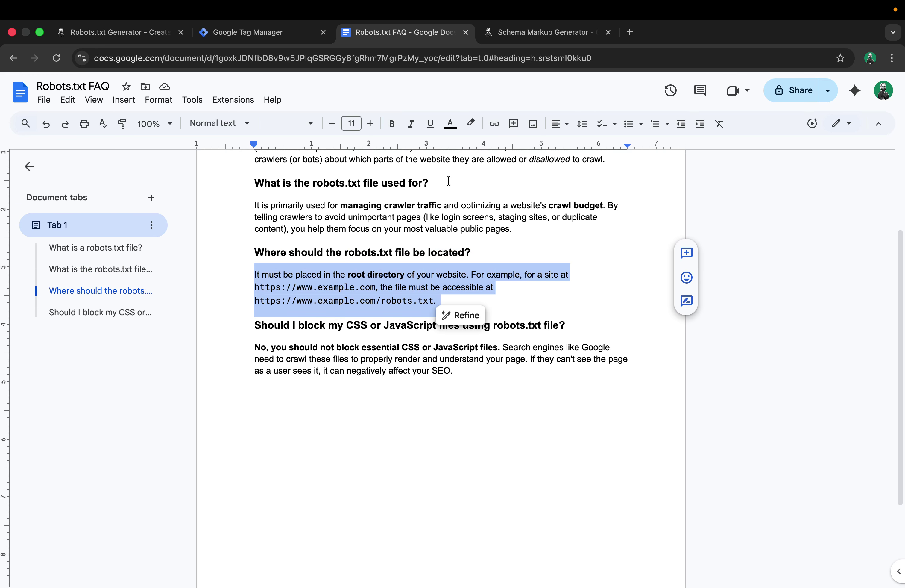
click(546, 32)
scroll(281, 319, down, 4)
click(271, 326)
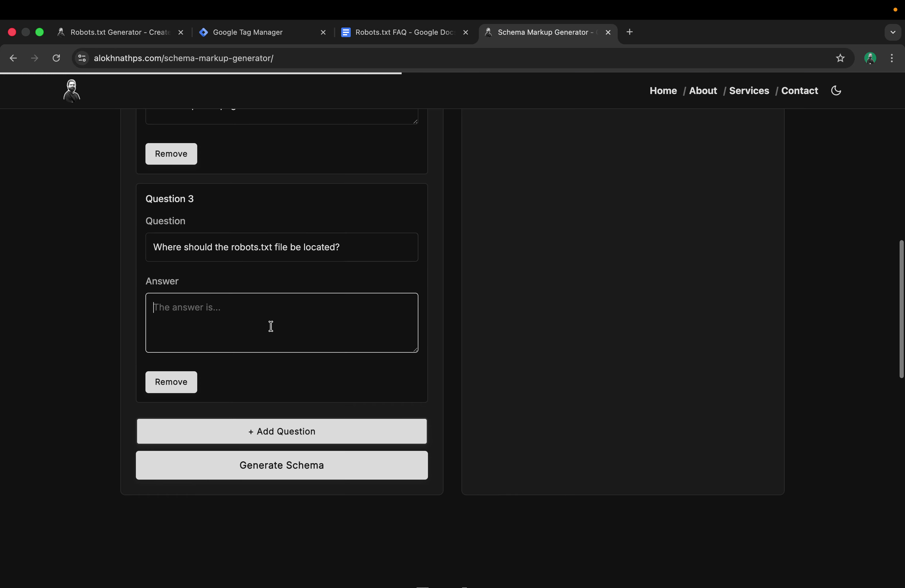
key(super+v)
Copy the Google Doc heading "Should I block my CSS or JavaScript files using robots.txt file?" into a newly added fourth question in the schema generator
click(430, 32)
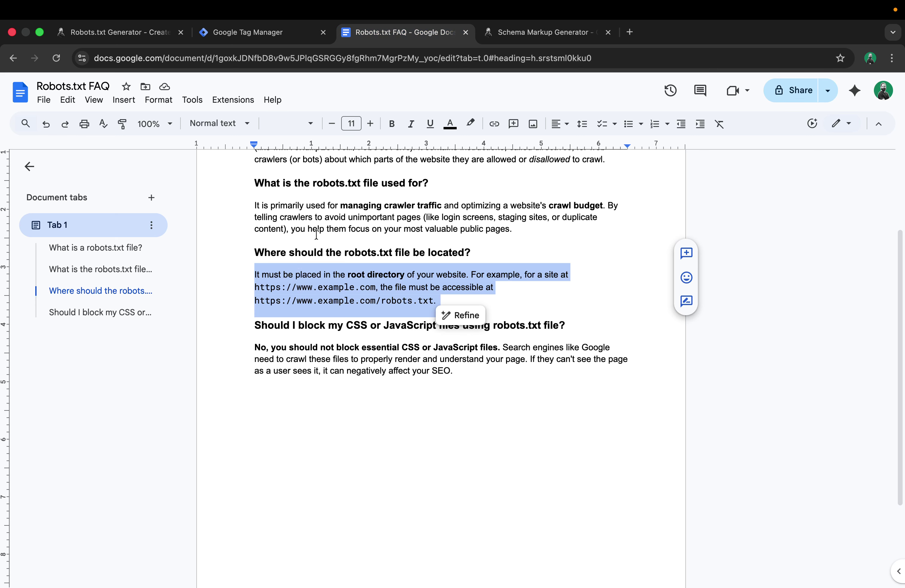
click(261, 325)
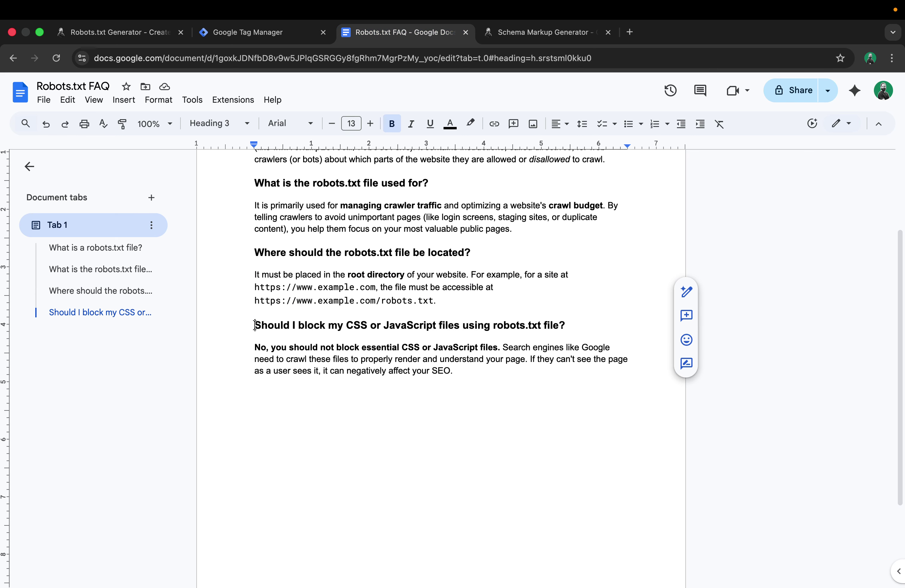
shift+click(563, 323)
click(563, 33)
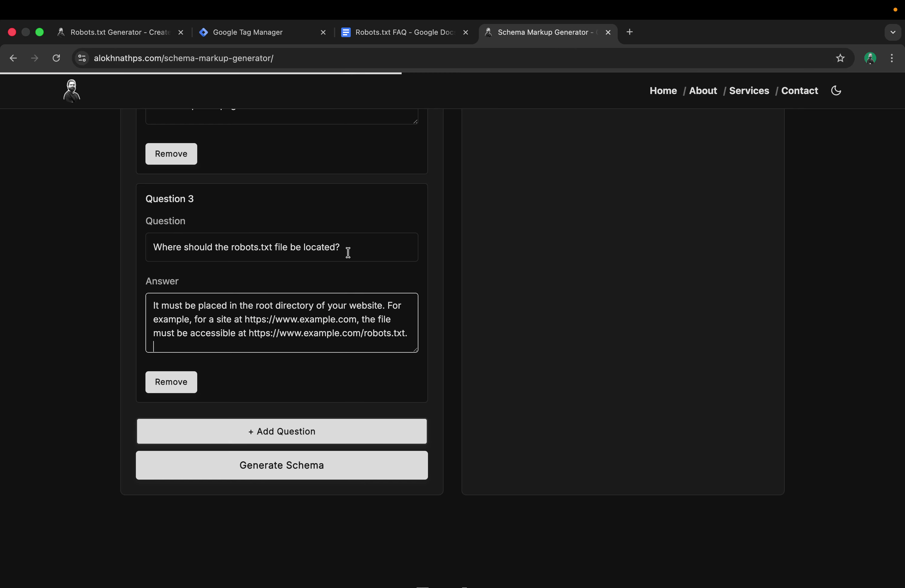
scroll(346, 254, down, 3)
click(281, 329)
click(232, 380)
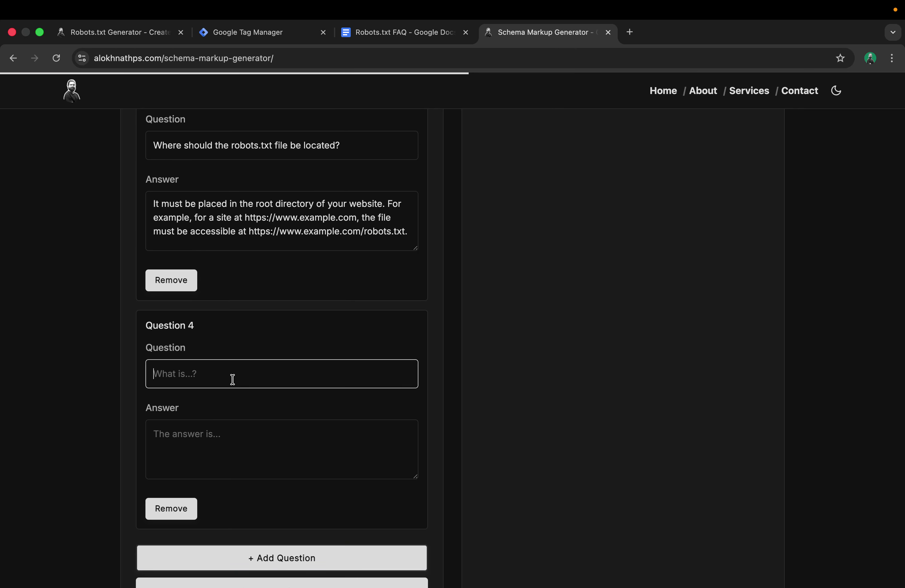
key(super+v)
Copy the paragraph about not blocking essential CSS or JavaScript files from the Google Doc into the Question 4 answer of the schema generator
click(400, 33)
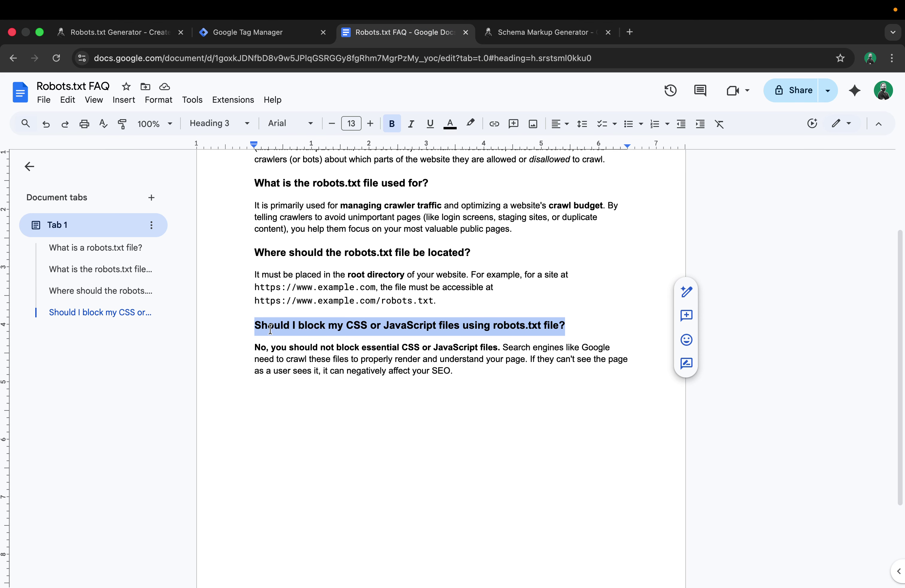
click(255, 347)
shift+click(460, 370)
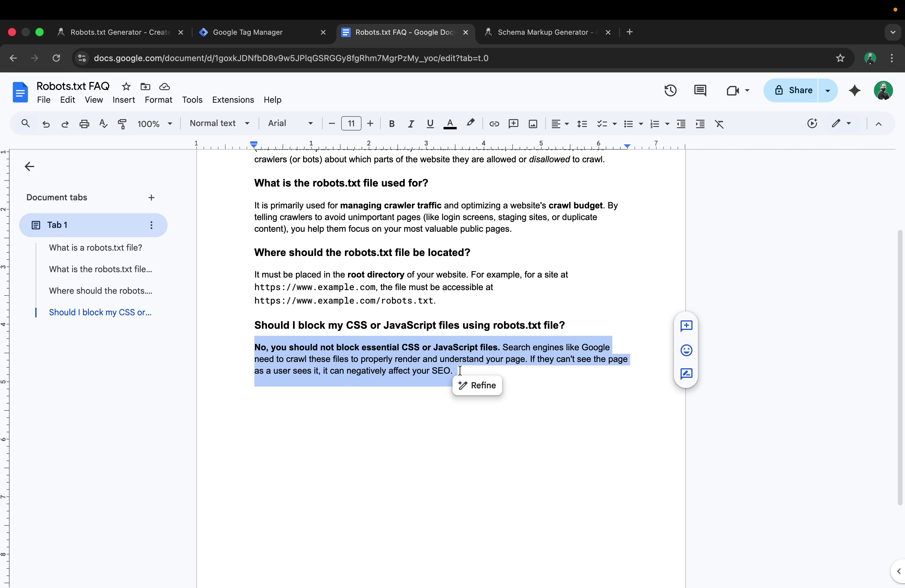
click(507, 33)
scroll(309, 342, down, 3)
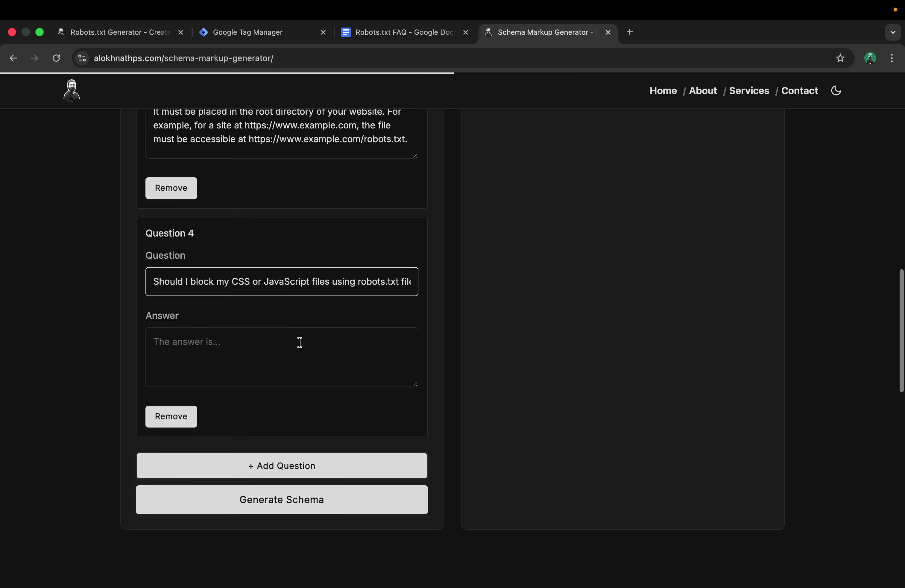
click(269, 358)
key(super+v)
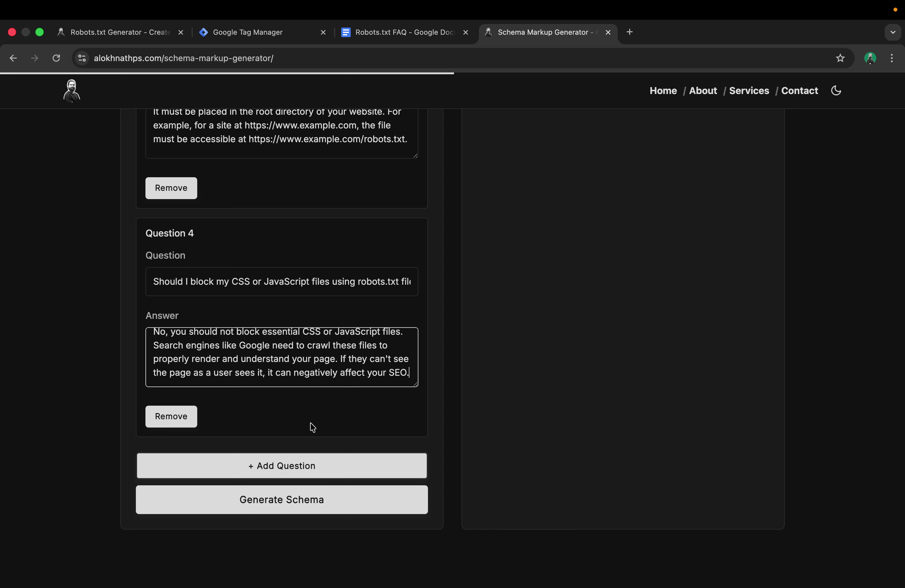
Generate the FAQ Page schema markup from the four questions and bring the resulting code into view
scroll(310, 427, down, 2)
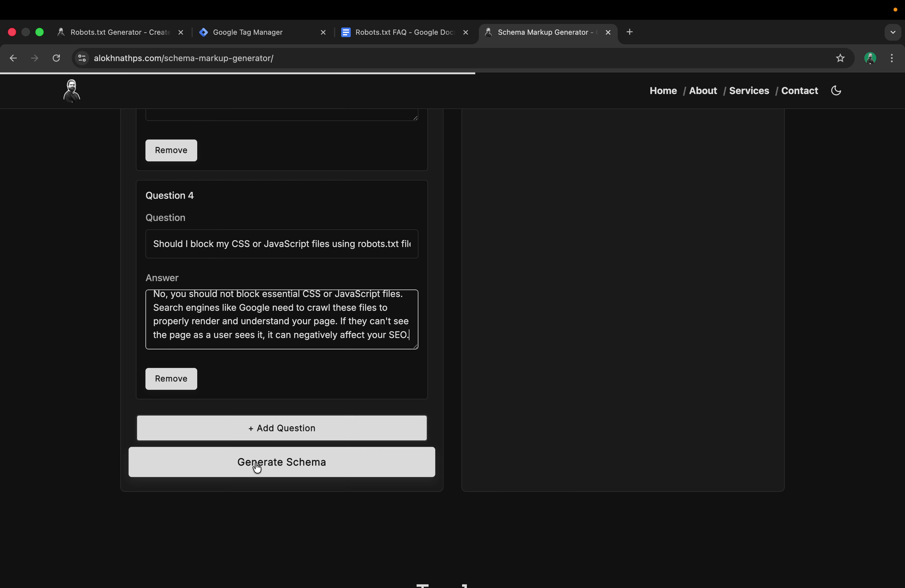
click(274, 466)
scroll(609, 254, up, 10)
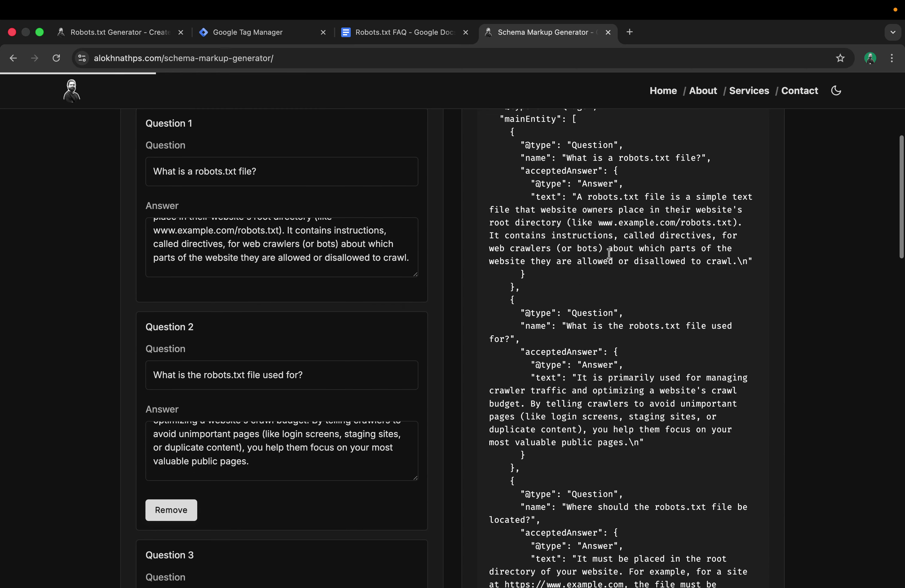
Copy the generated FAQ Page schema markup and switch to Google Tag Manager
scroll(610, 254, up, 2)
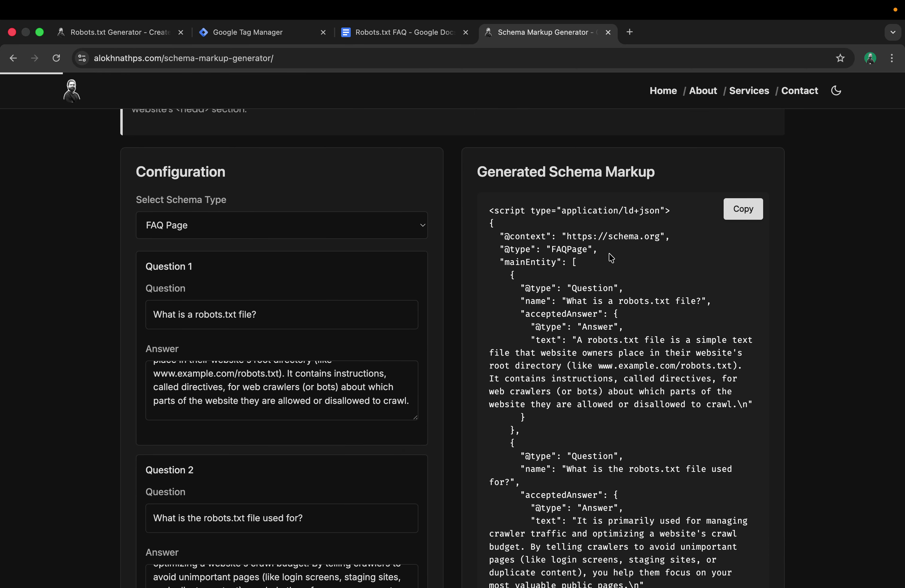
click(745, 212)
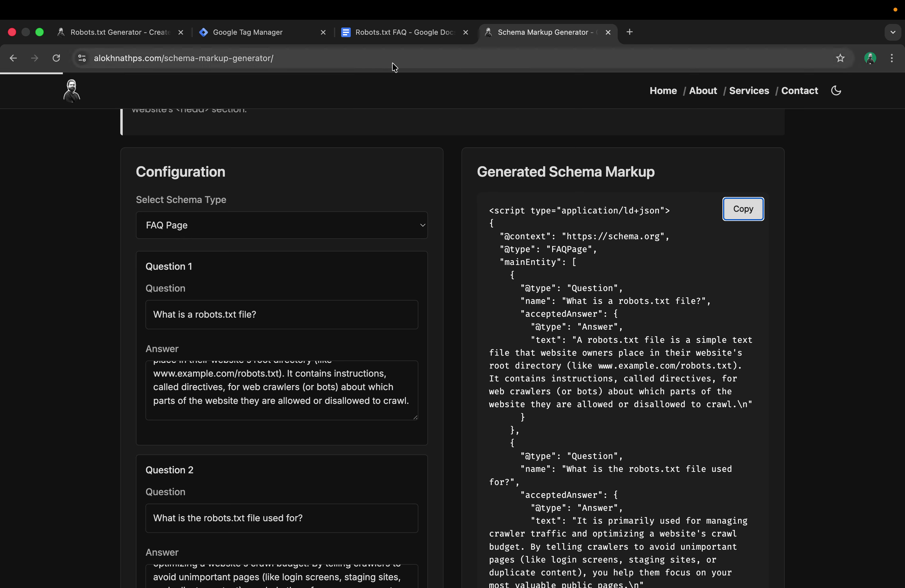
click(246, 33)
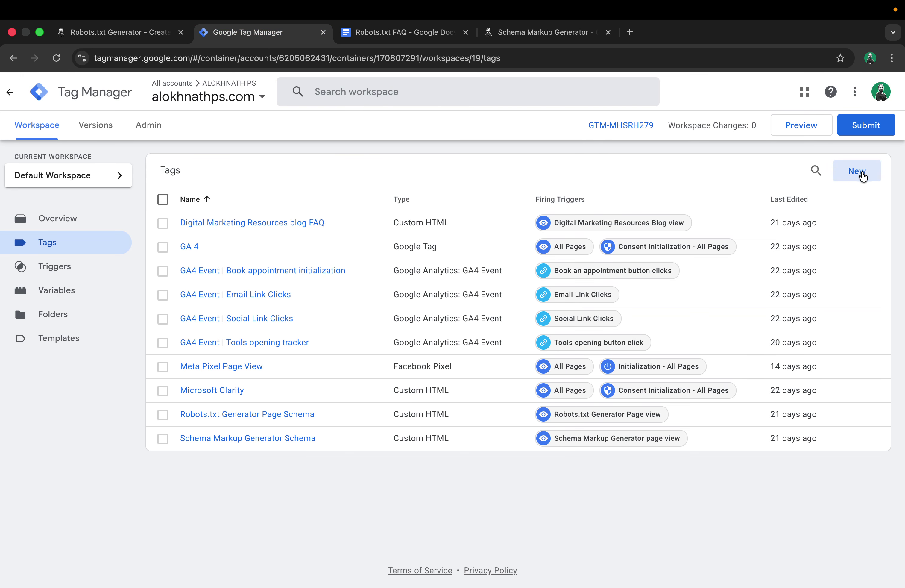
Create a new tag named "Robots.txt Generator FAQ" in the default workspace
click(861, 175)
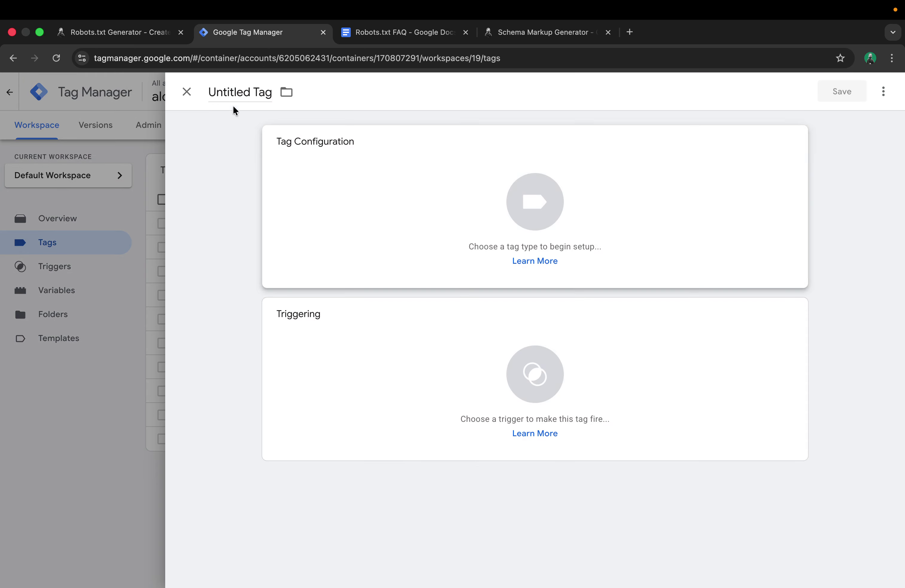
click(251, 85)
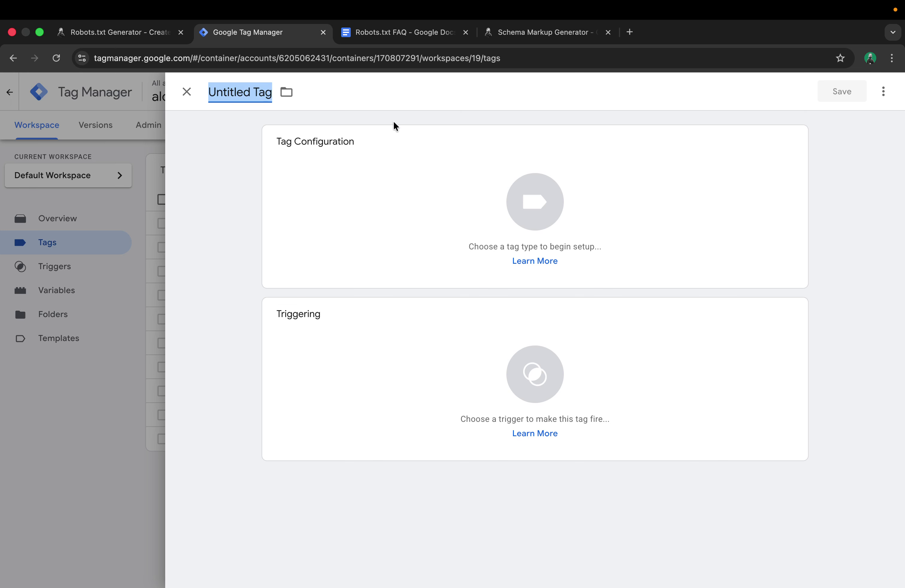
text(Robo)
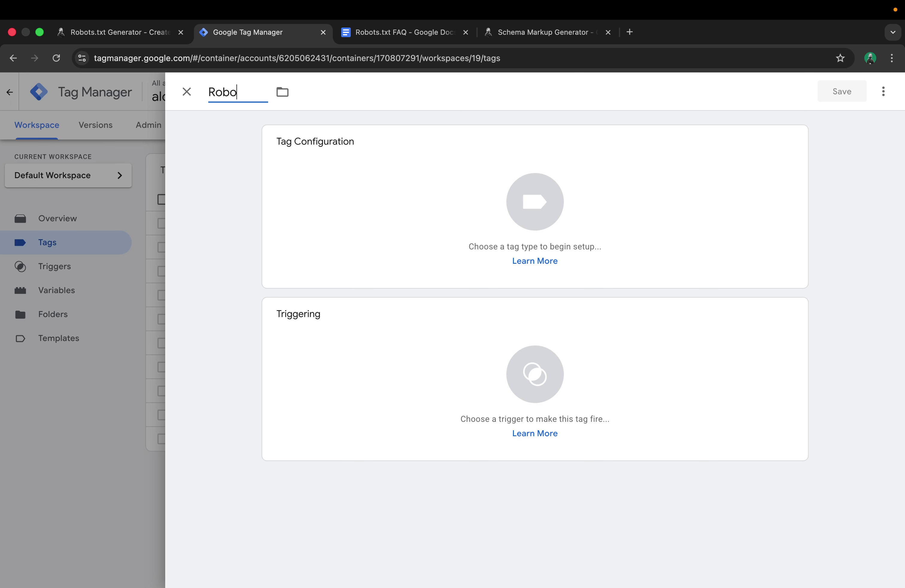
text(ts.txt Gene)
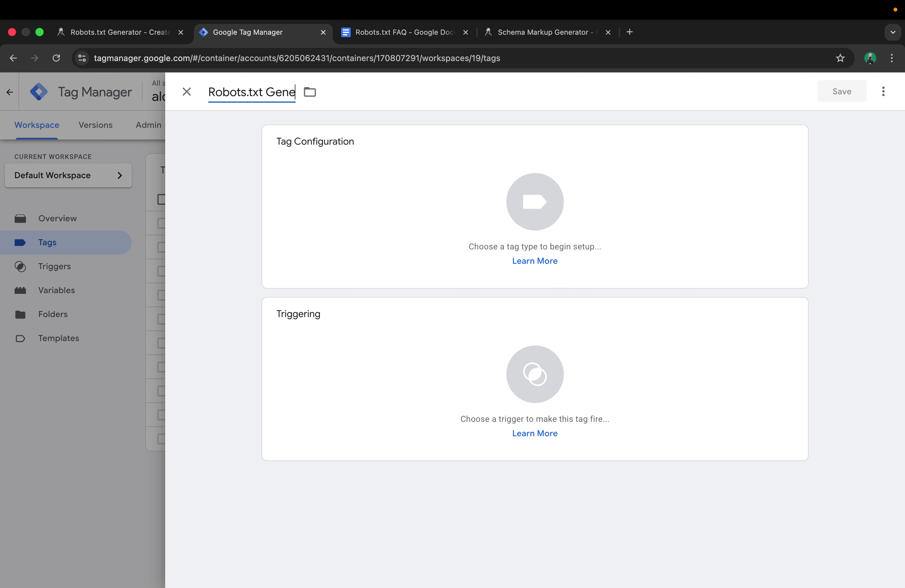
text(rati)
text(or)
text( FAQ)
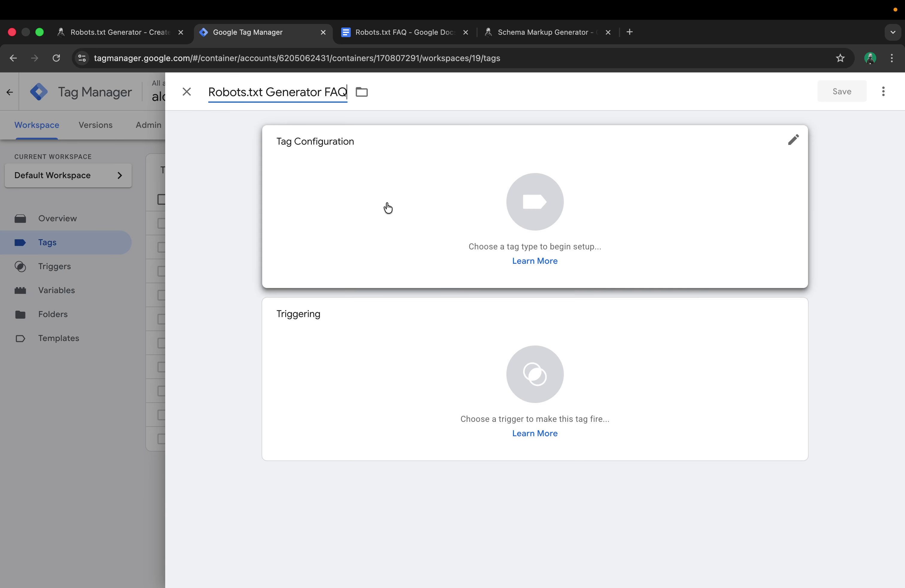
Set the tag type to Custom HTML and paste the copied FAQ schema markup as its HTML
click(388, 204)
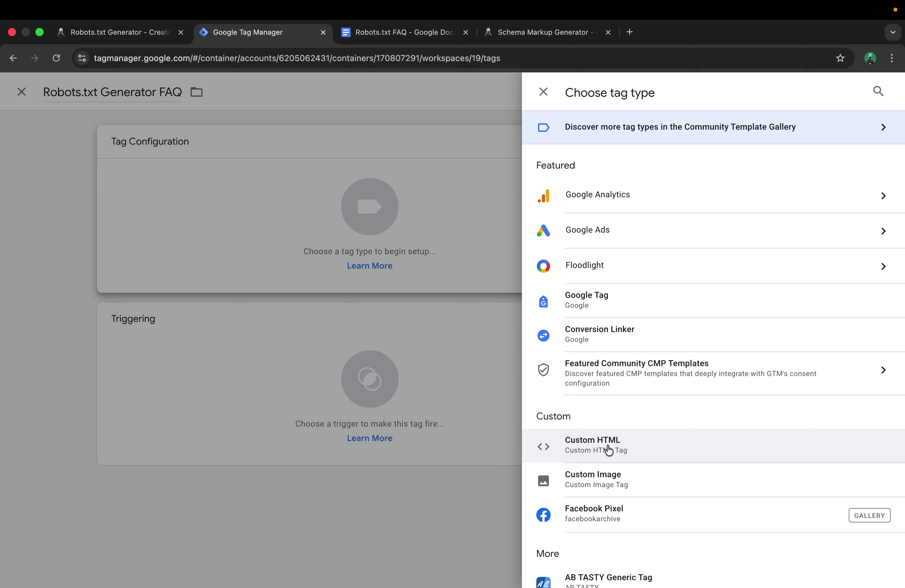
click(606, 448)
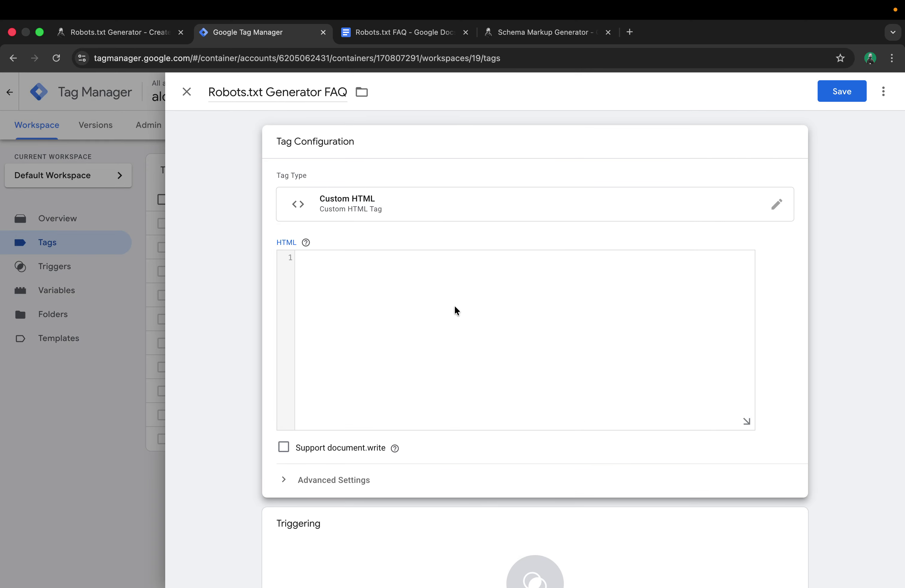
key(super+v)
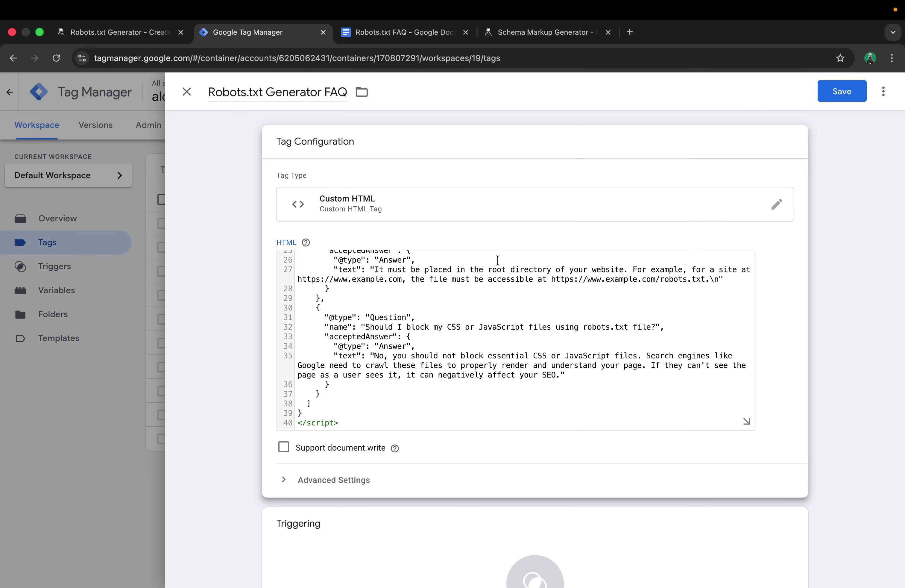
scroll(502, 284, up, 15)
scroll(502, 284, down, 10)
Create a new firing trigger for the tag, named "Robots.txt Generator Page View"
scroll(553, 173, down, 5)
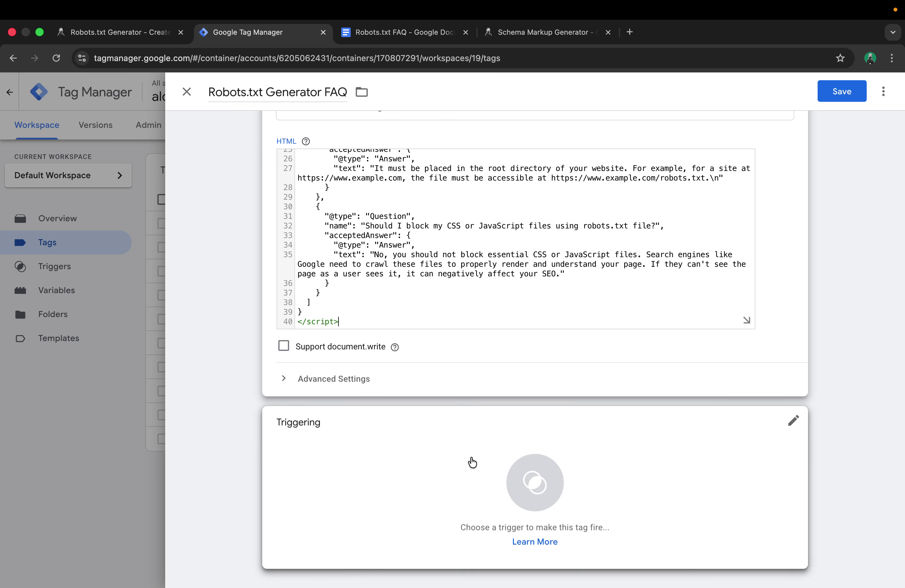
click(503, 470)
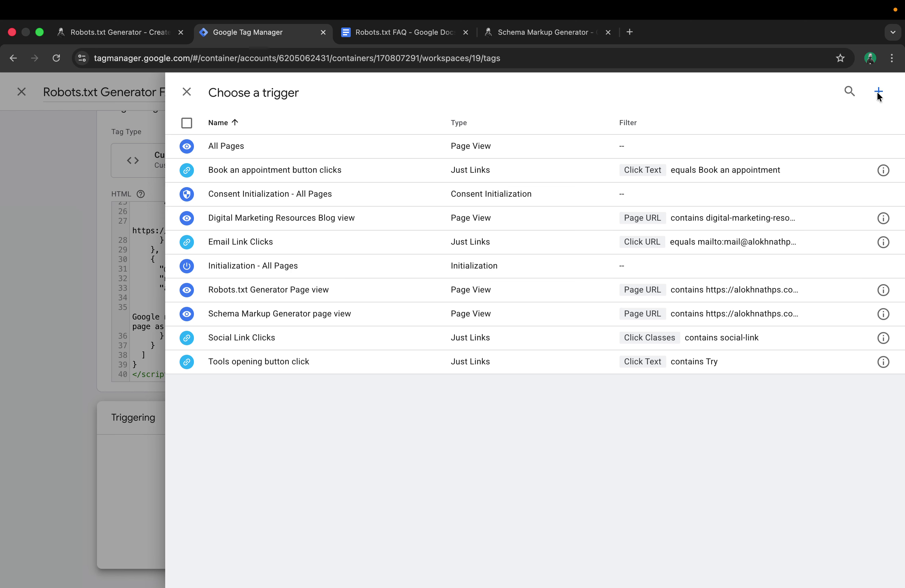
click(877, 93)
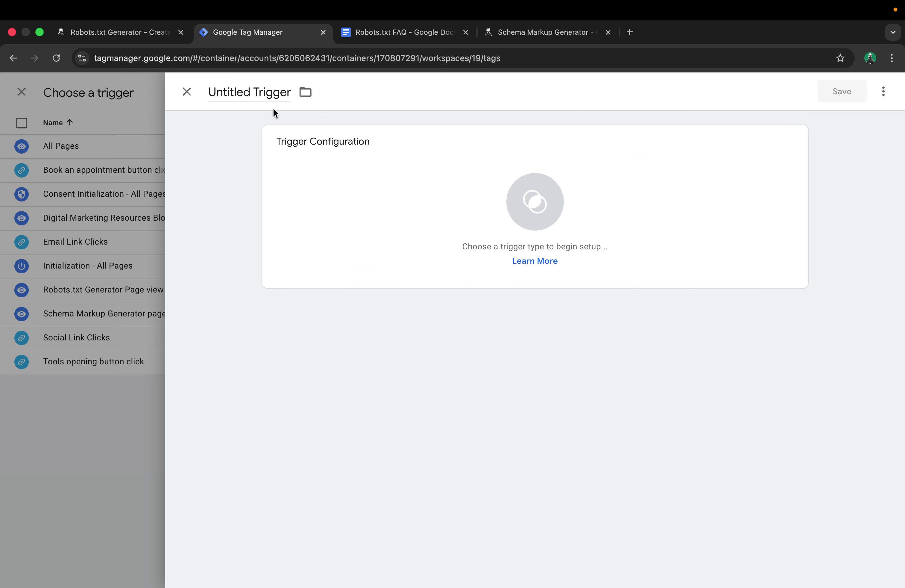
click(270, 92)
key(super+a)
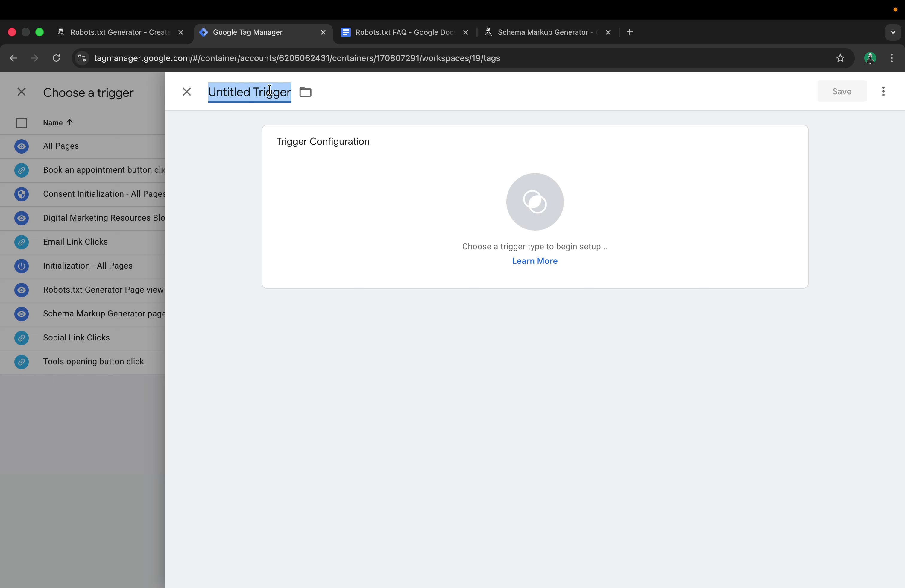
text(Robots)
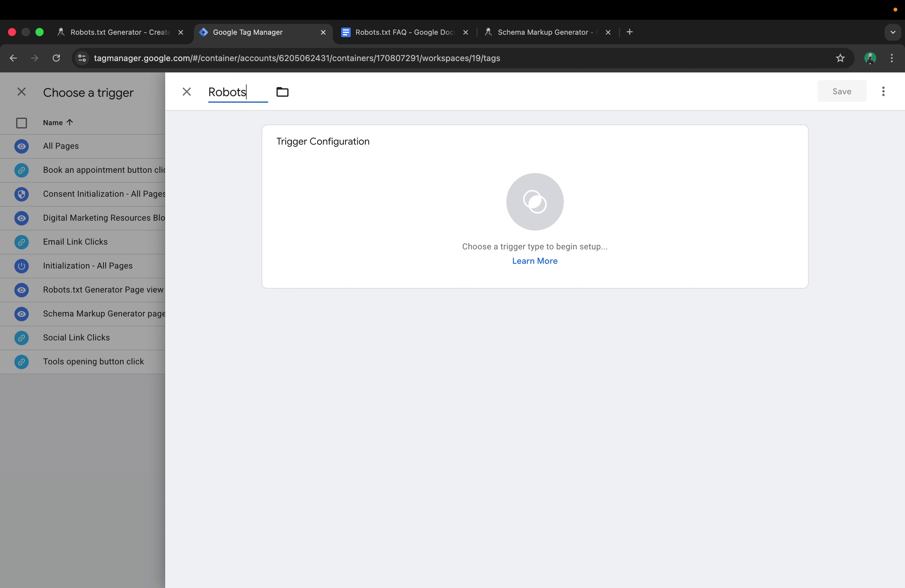
text(.txt Generator)
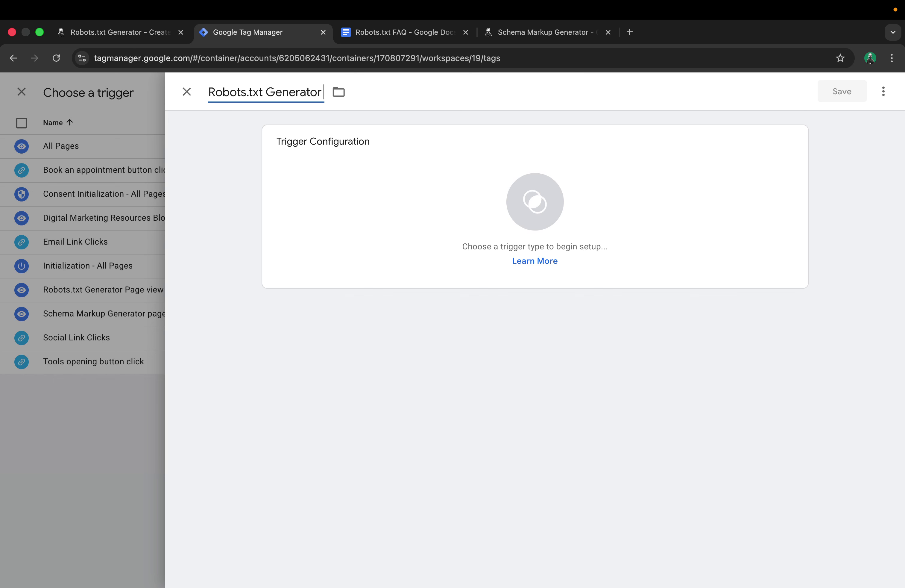
text( Page View)
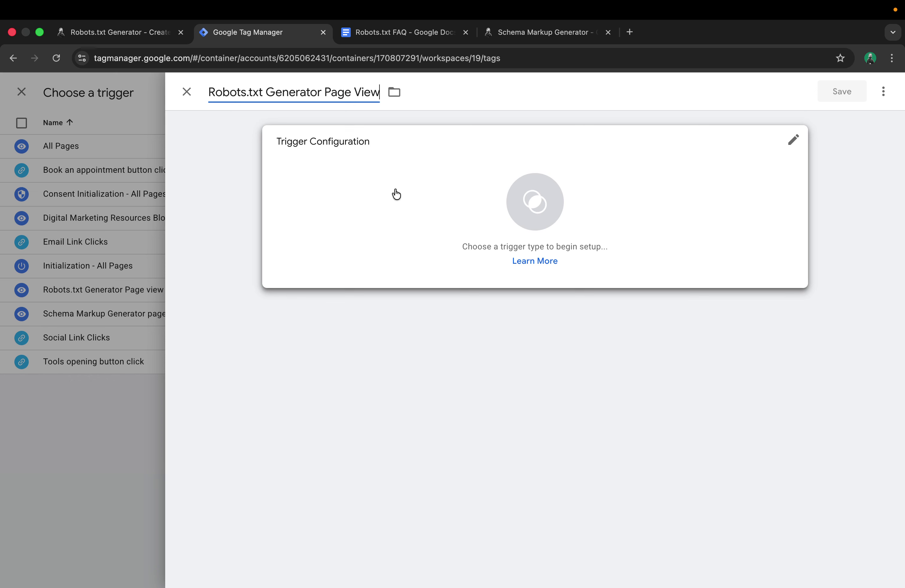
Make the trigger a Page View type that fires on some page views, with Page URL as the condition variable
click(466, 180)
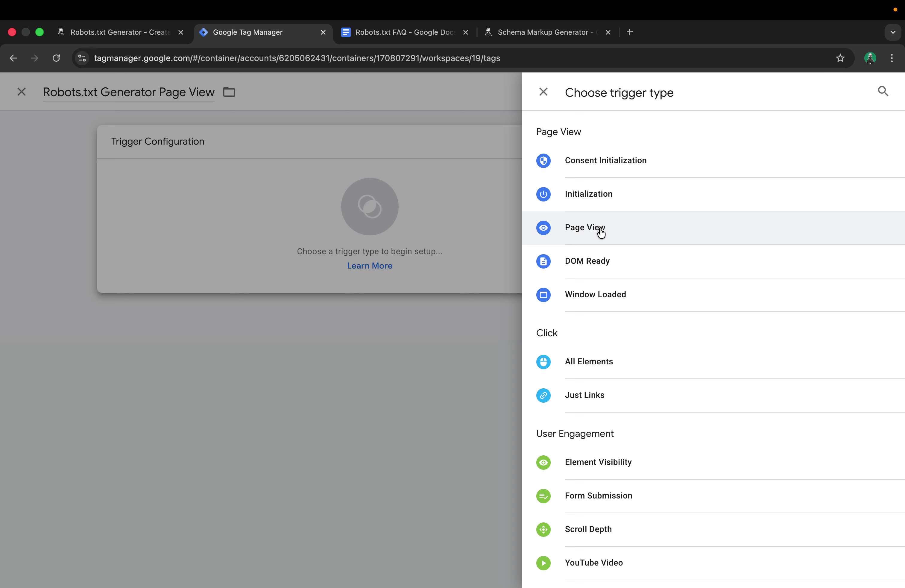
click(588, 234)
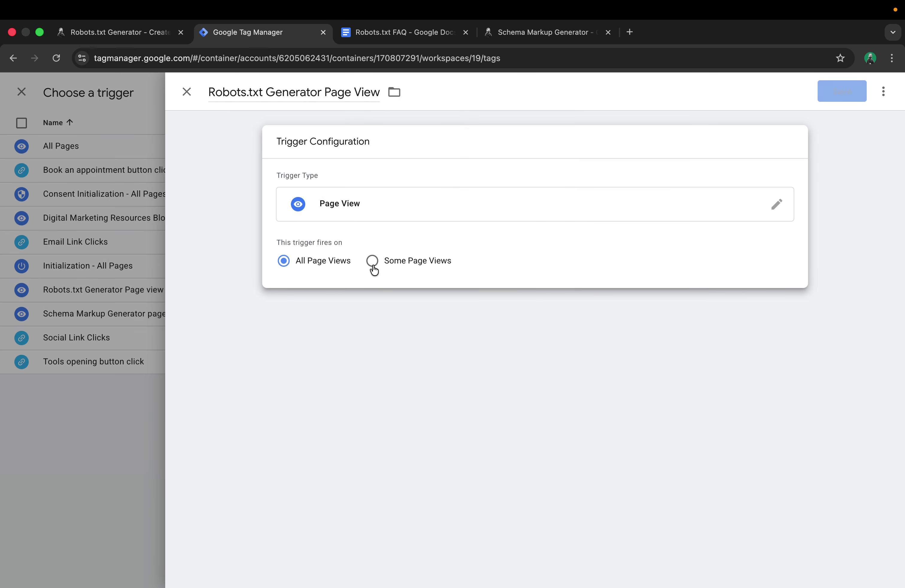
click(372, 261)
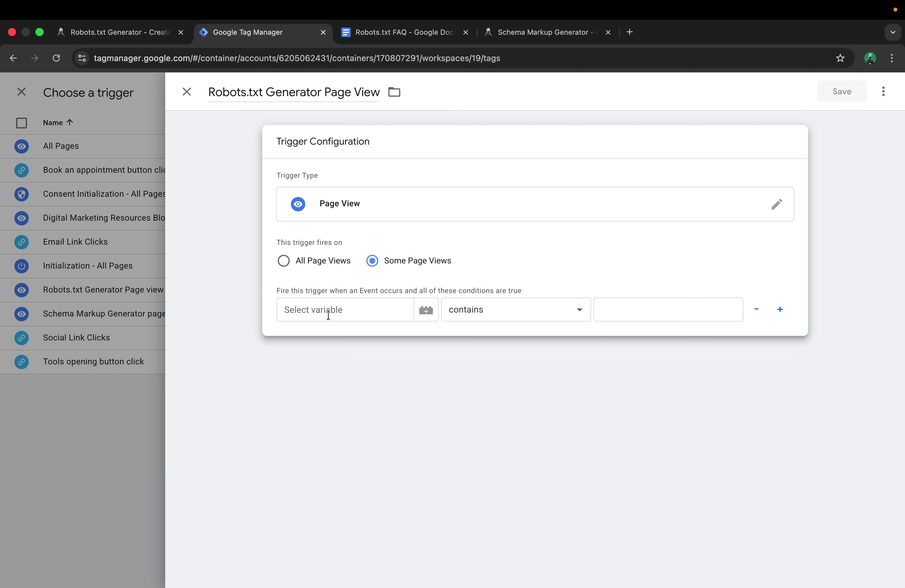
click(376, 310)
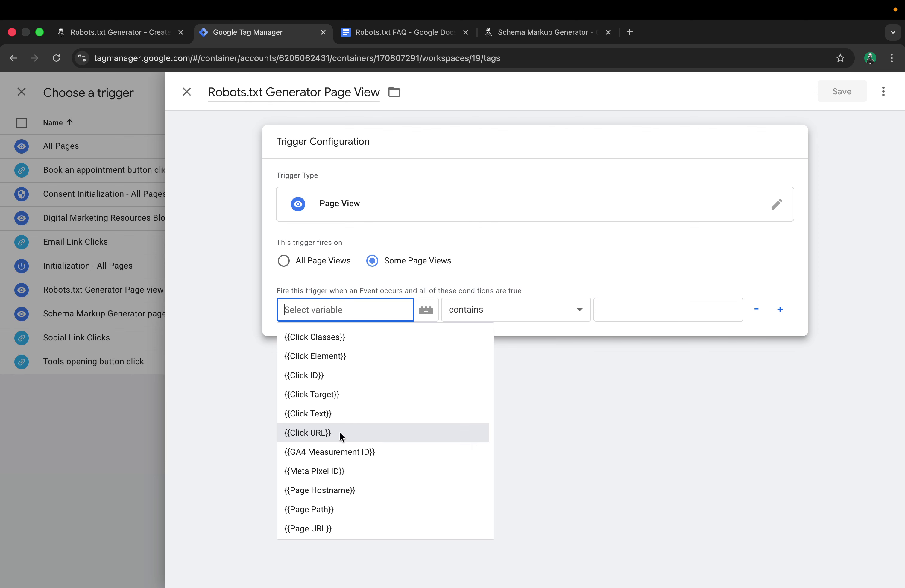
scroll(305, 495, down, 1)
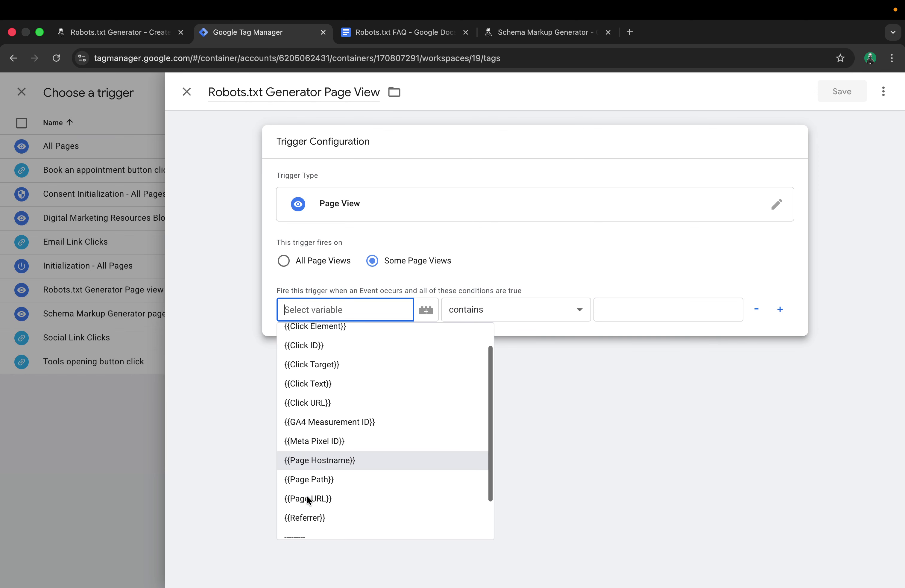
scroll(306, 494, down, 2)
click(317, 448)
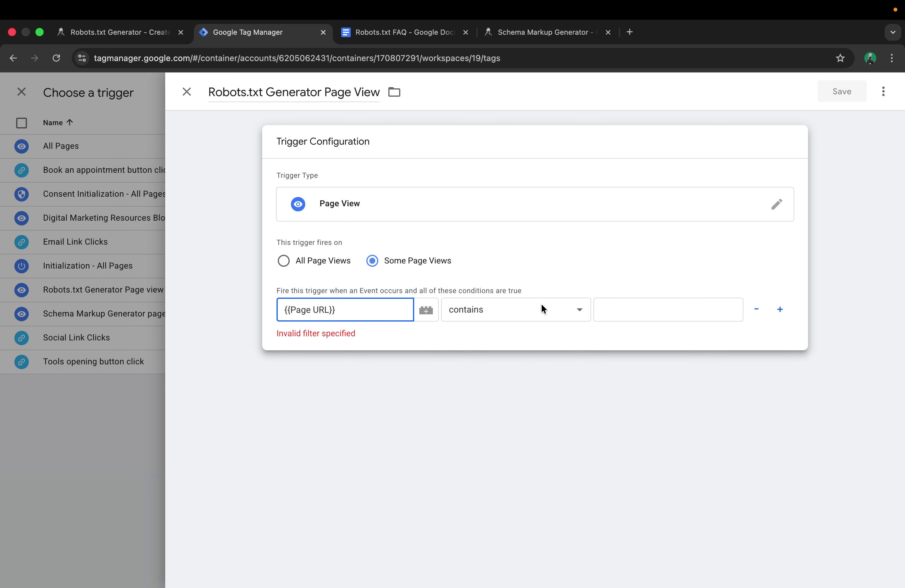
Copy the web address of the Robots.txt Generator page into the value of the trigger's "contains" condition
click(611, 306)
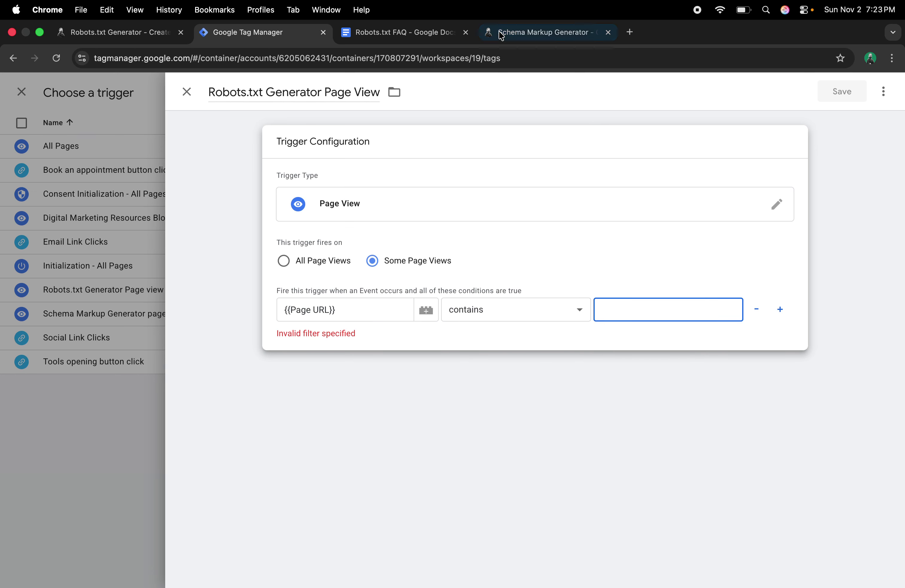
click(122, 33)
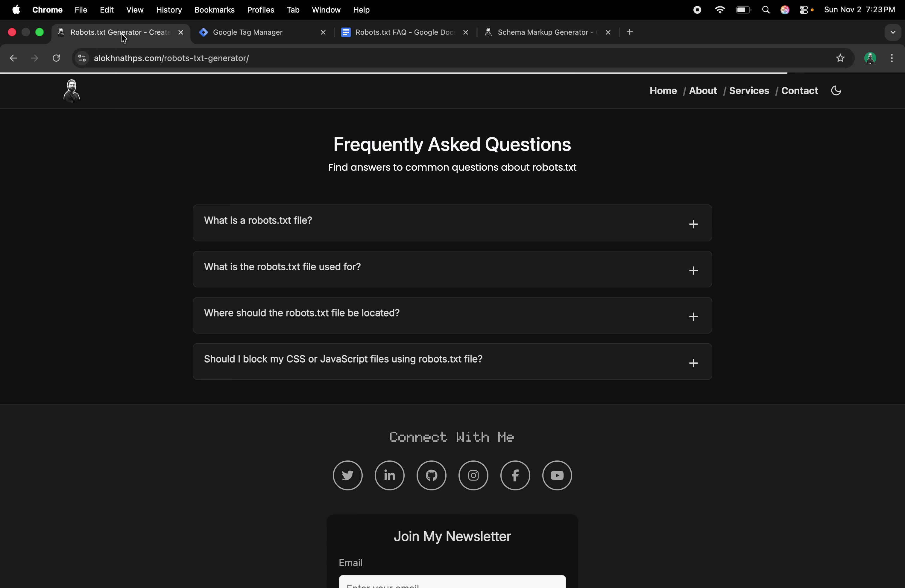
click(288, 61)
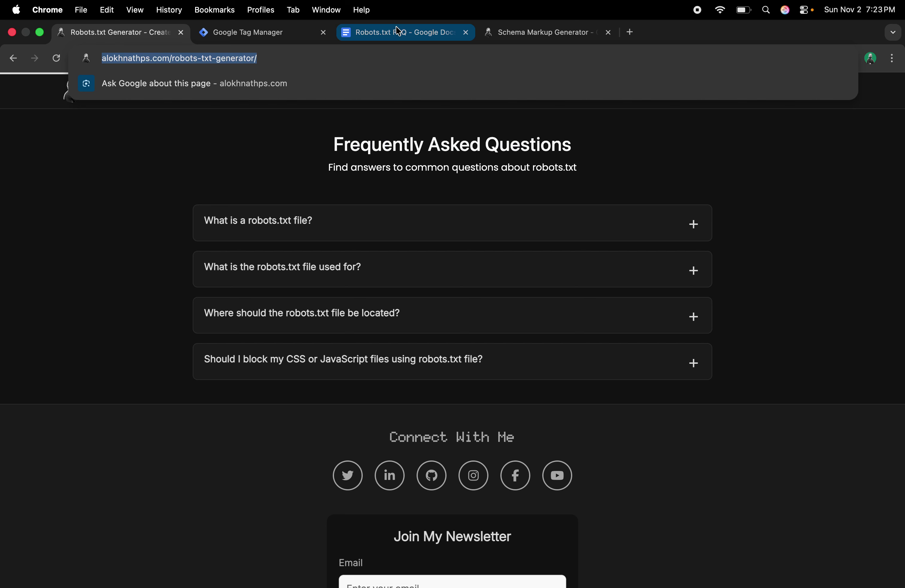
click(291, 38)
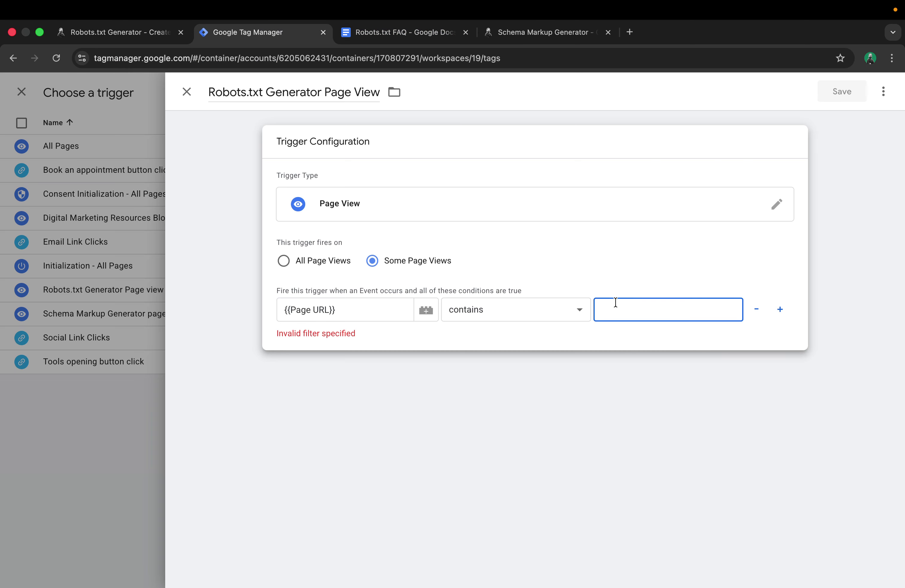
key(super+v)
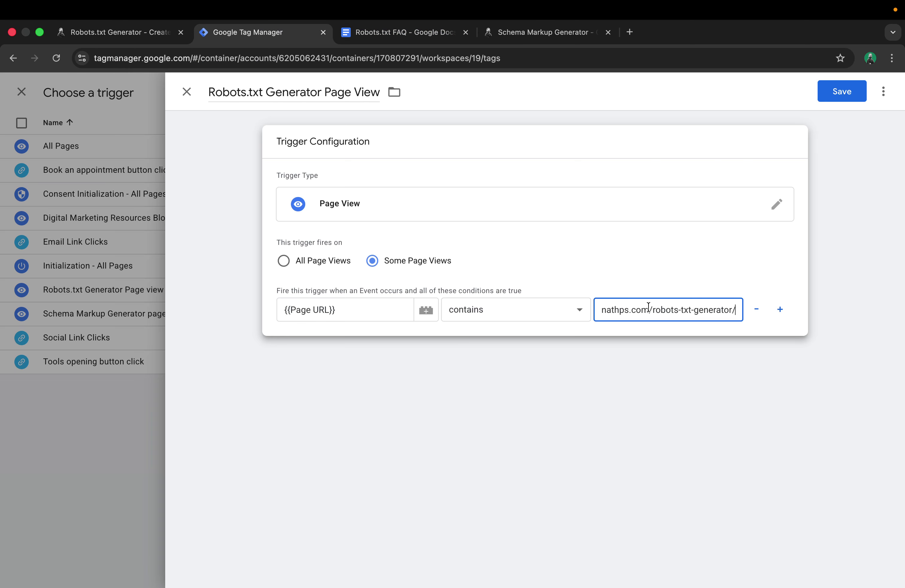
Trim the condition value to "robots-txt-generator" and save the trigger
drag(648, 308, 577, 315)
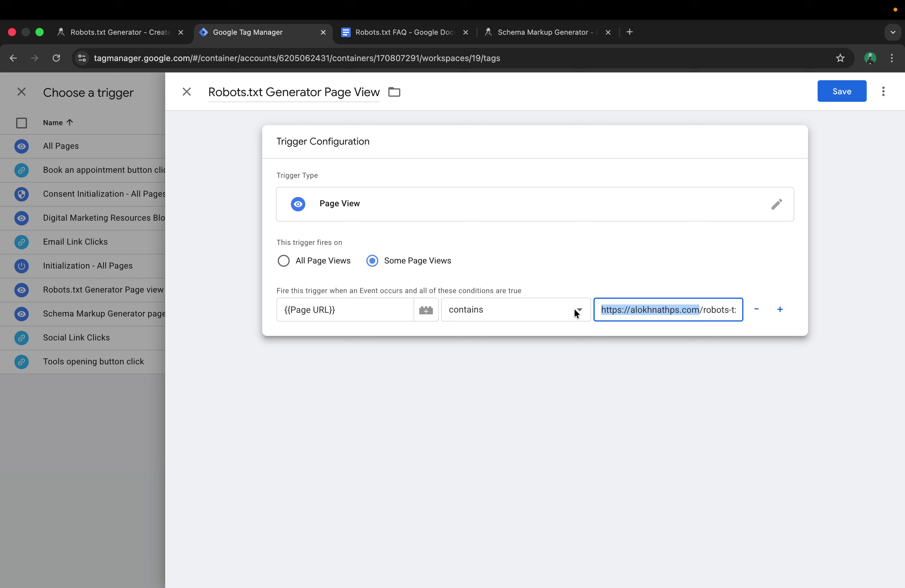
key(BackSpace)
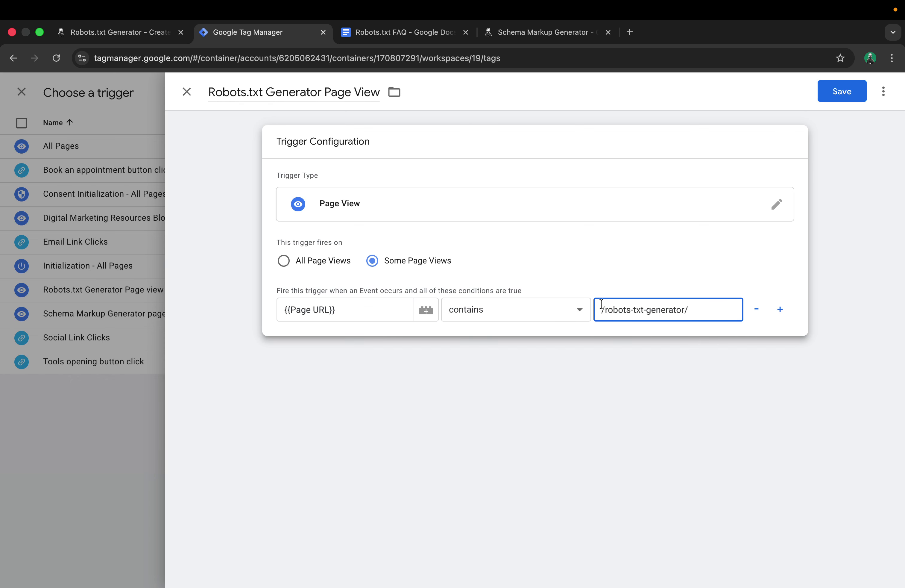
key(Delete)
drag(600, 310, 689, 311)
click(637, 277)
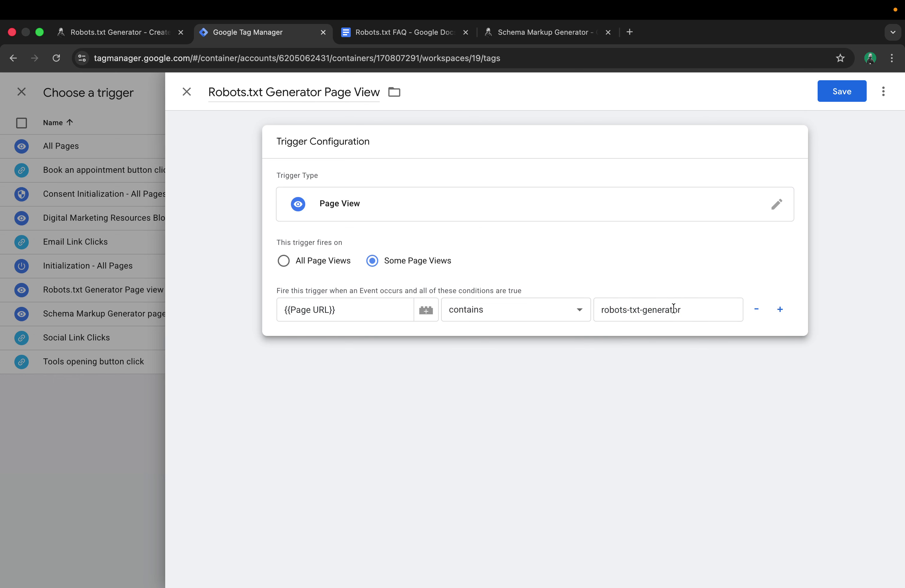
drag(687, 308, 599, 310)
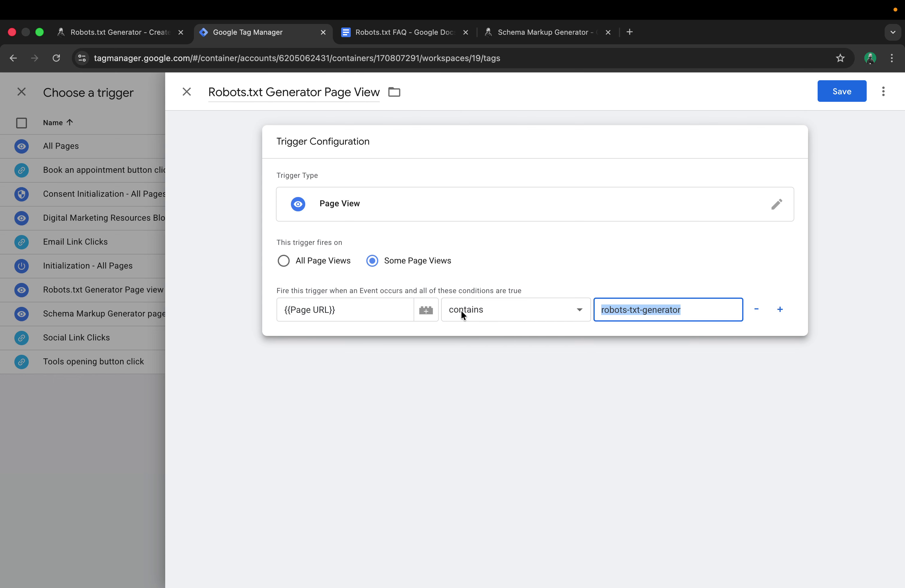
click(619, 253)
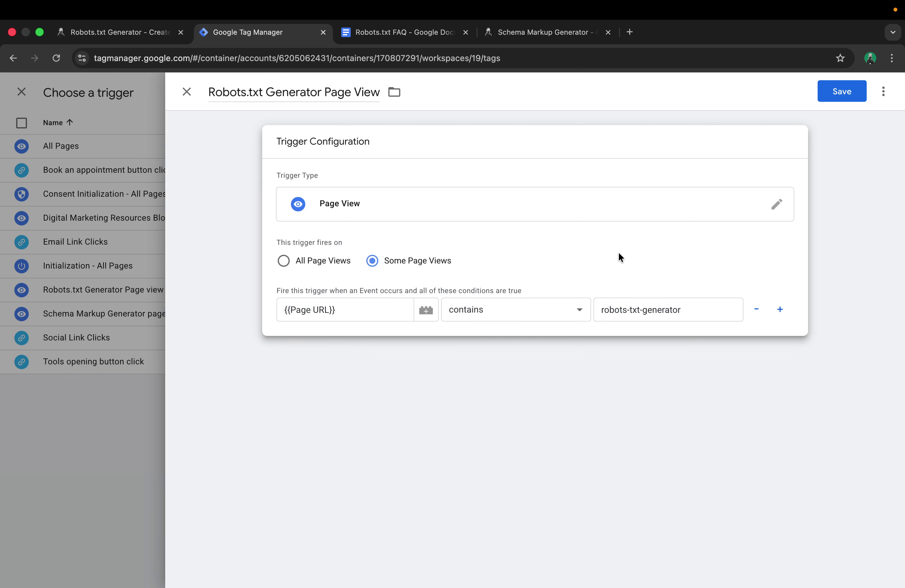
click(847, 91)
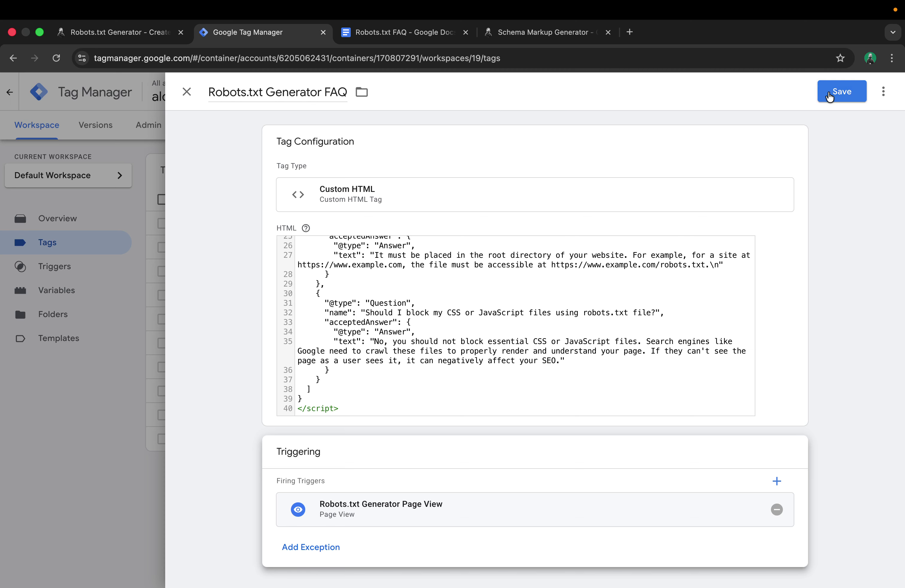
Save the Robots.txt Generator FAQ tag and connect Tag Assistant's preview mode to the website
click(842, 94)
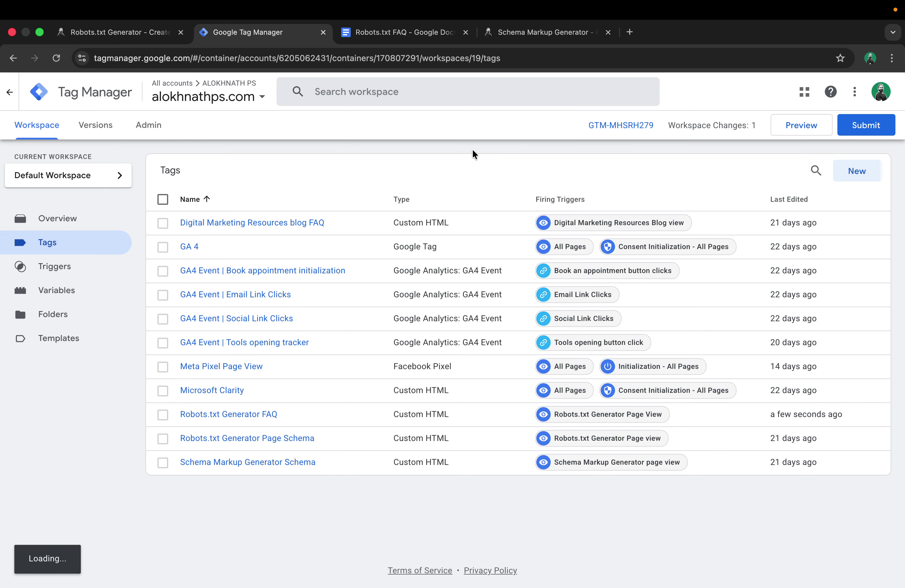
click(805, 126)
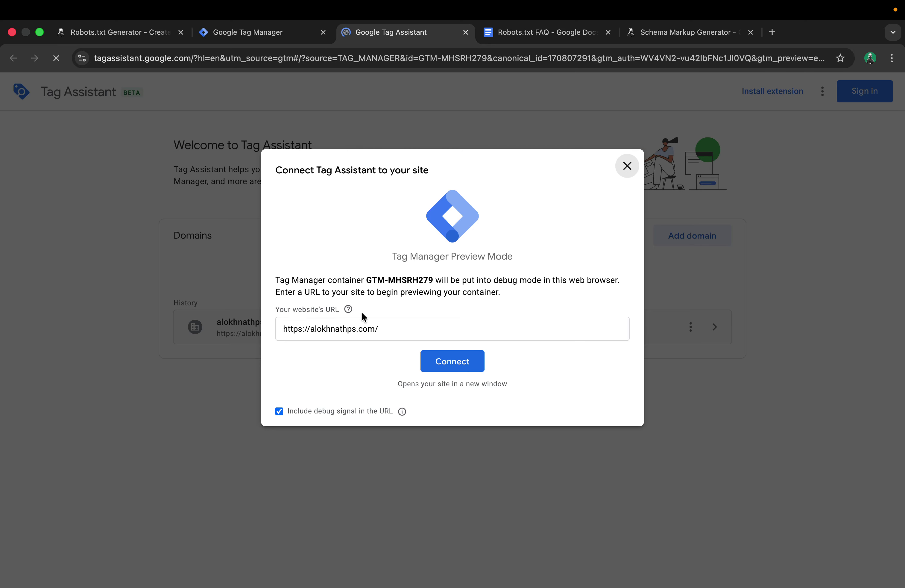
click(123, 38)
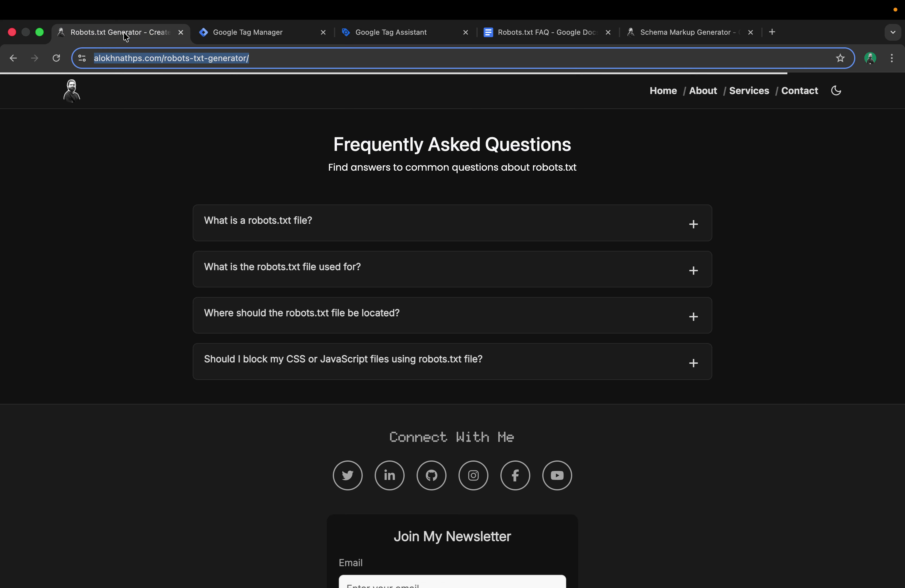
click(398, 34)
click(445, 361)
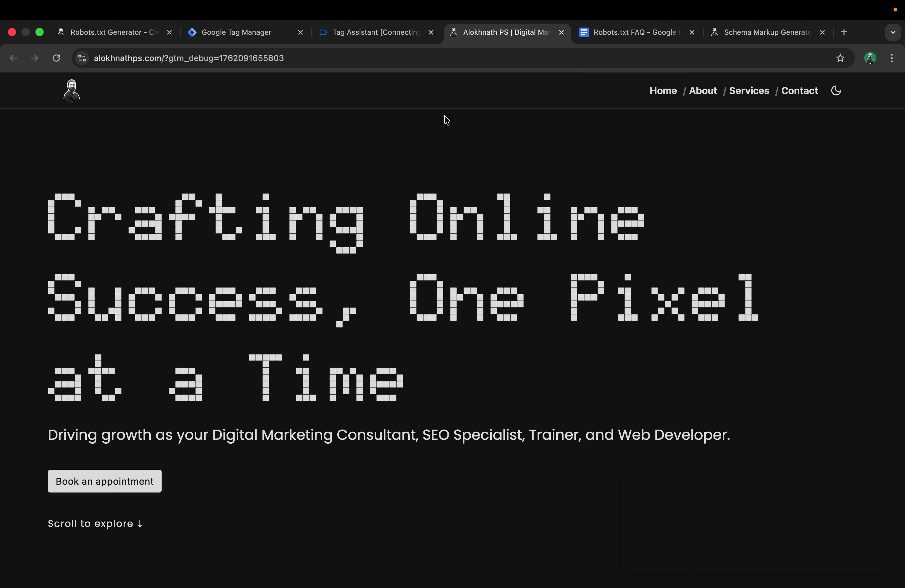
click(367, 39)
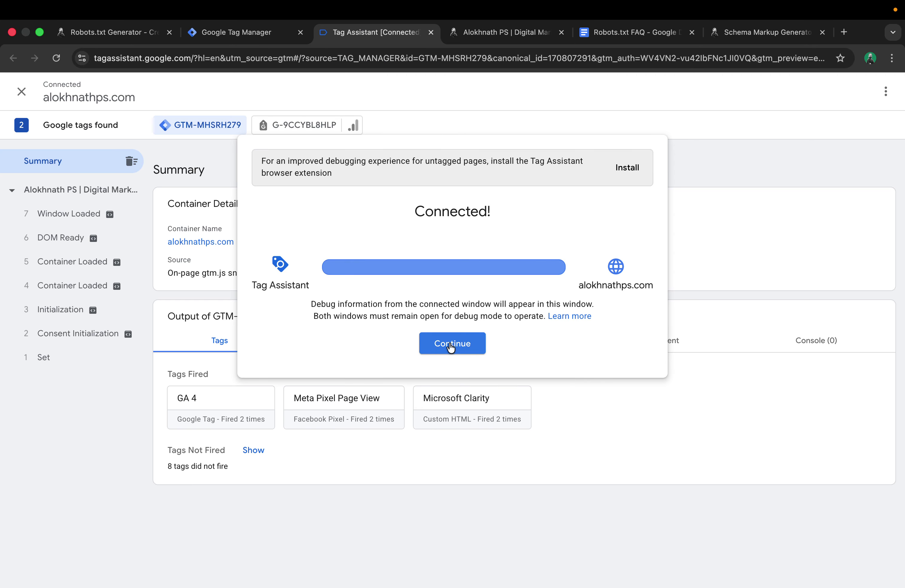
click(450, 345)
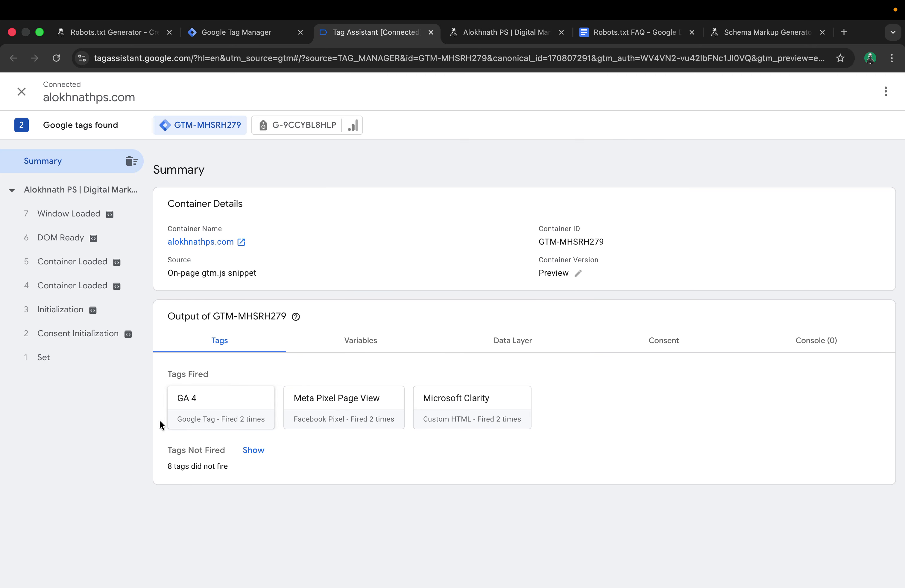
Show the tags not fired, open the site's Robots.txt Generator page in debug mode, and check the fired tags in Tag Assistant
click(252, 451)
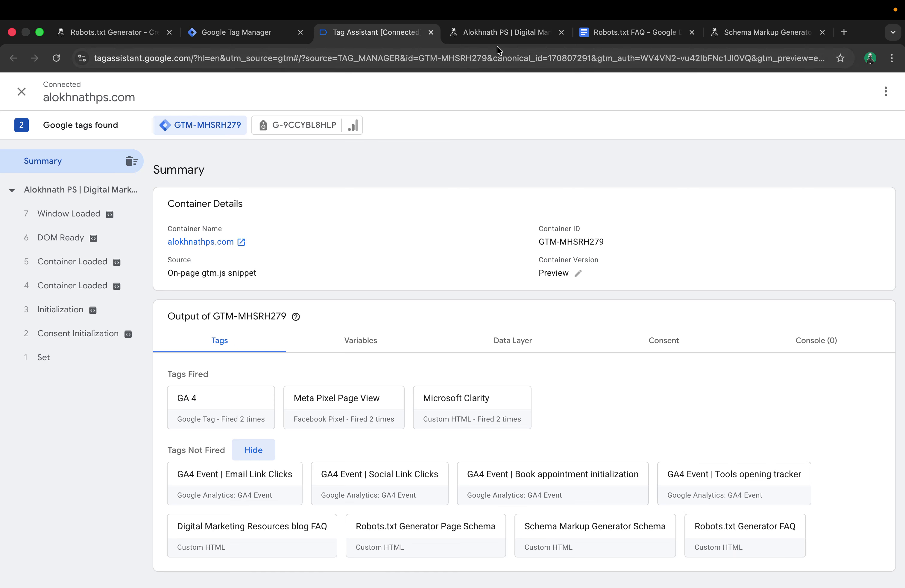
click(489, 36)
scroll(476, 310, down, 15)
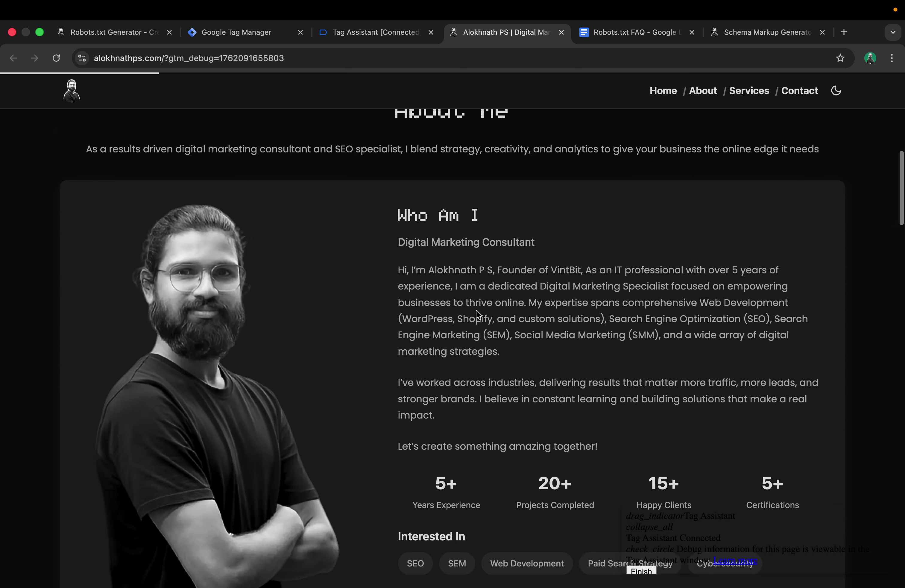
scroll(479, 315, down, 8)
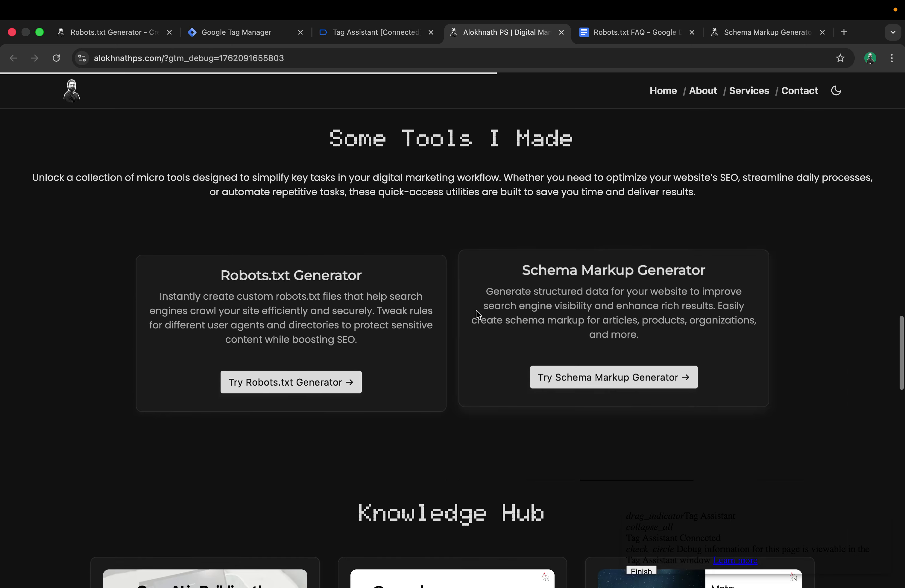
click(275, 372)
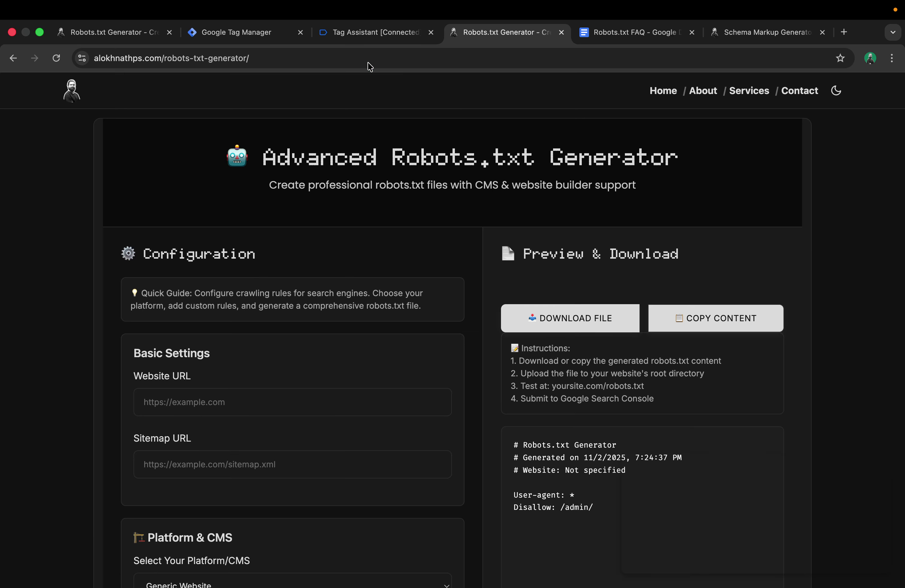
click(389, 33)
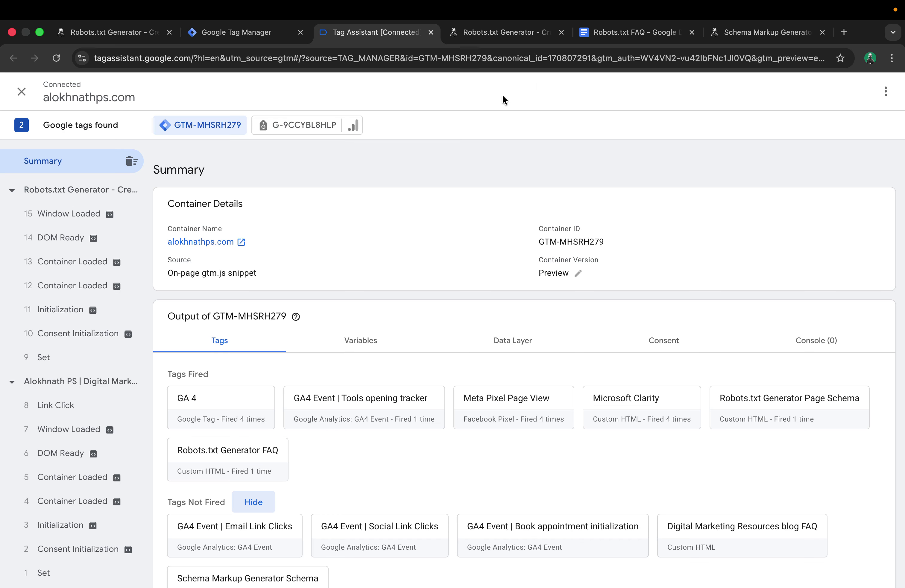
Finish the debug session on the website, close Tag Assistant and return to the Tag Manager workspace
click(514, 38)
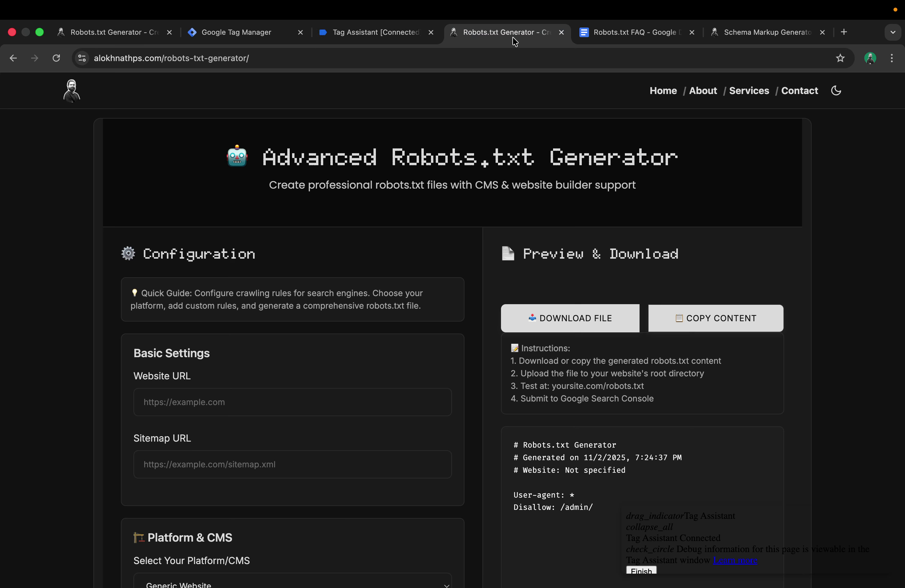
click(641, 571)
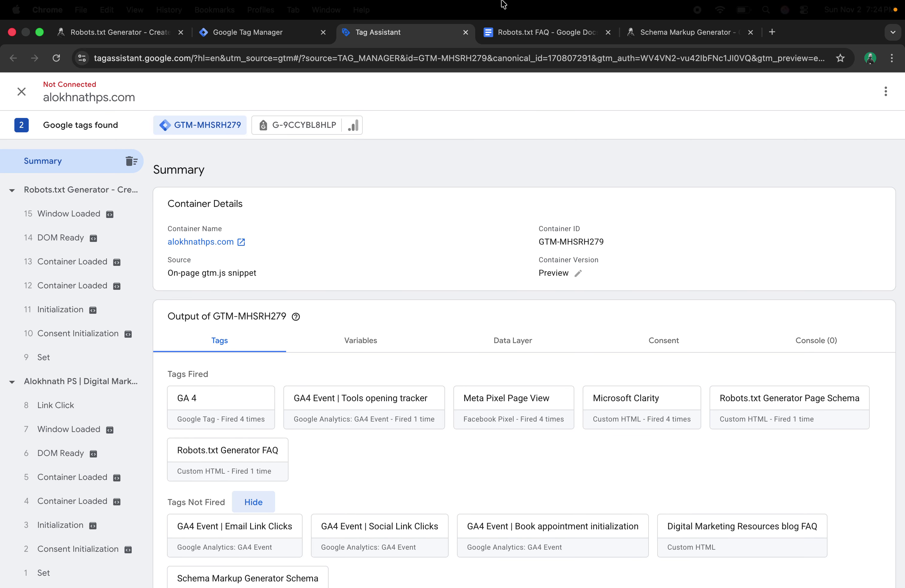
click(465, 32)
click(477, 243)
click(259, 28)
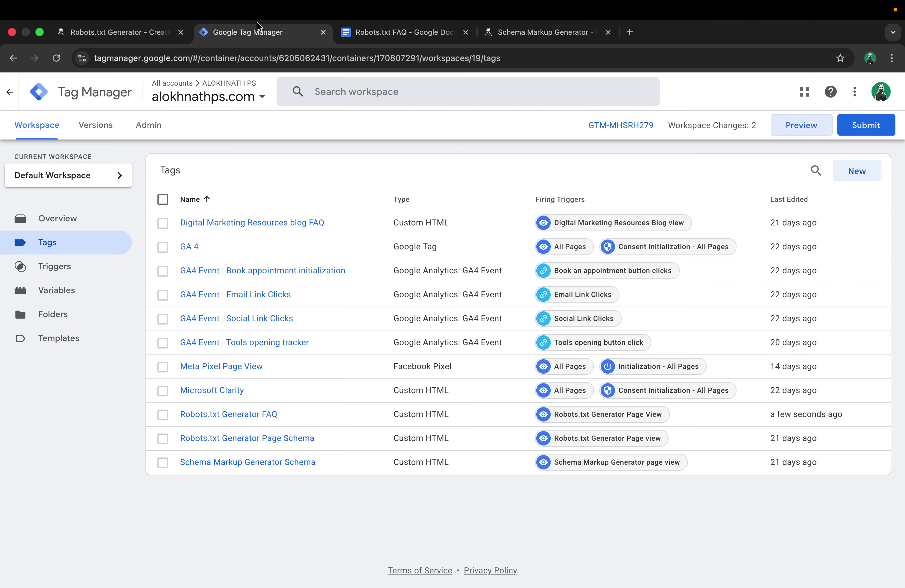
Publish the workspace changes to Live as a version named "Robots.tx Faq schema" without a description, and close the version summary
click(874, 128)
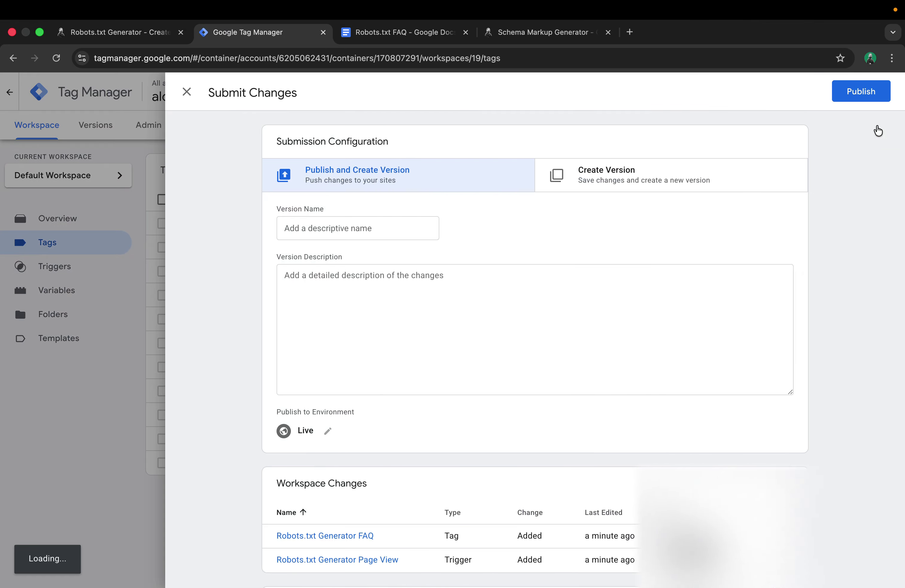
click(357, 220)
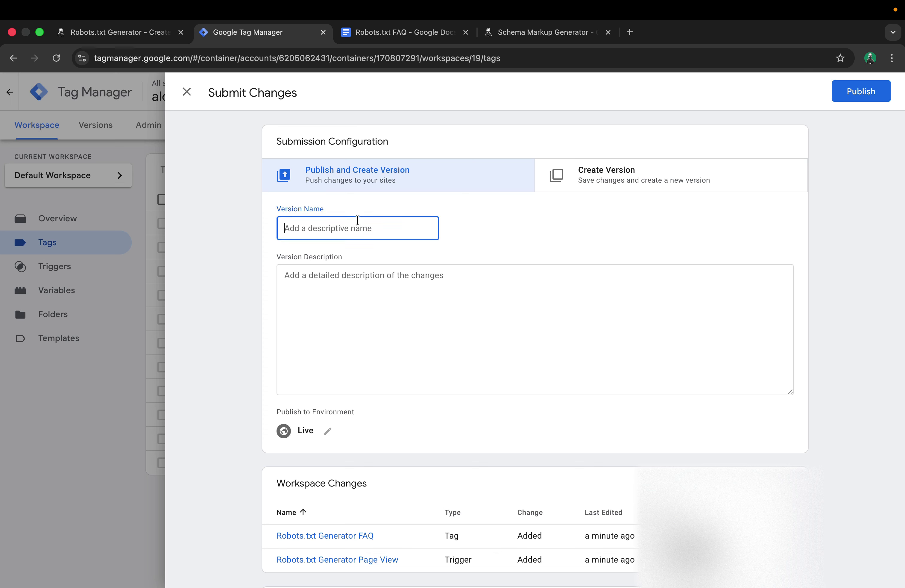
text(Robots.tx Faq schema)
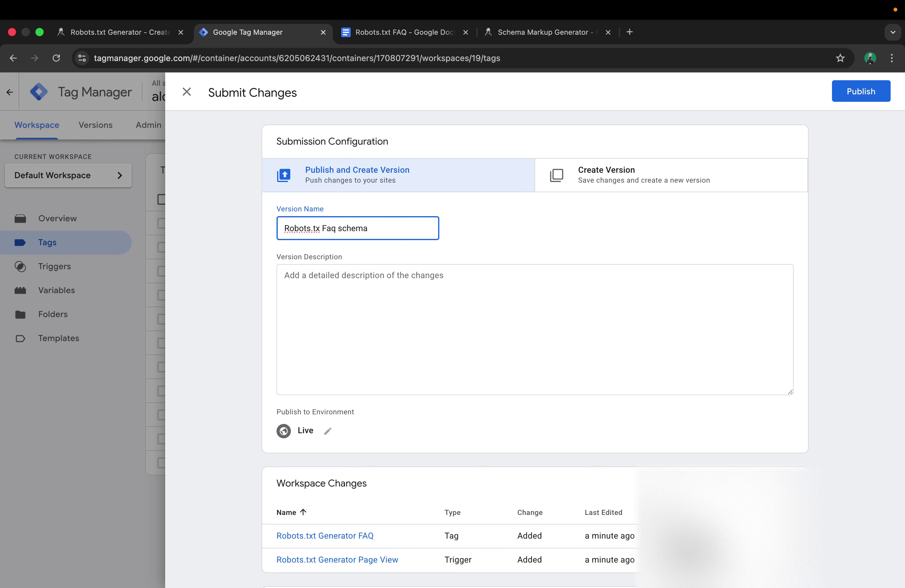
click(562, 307)
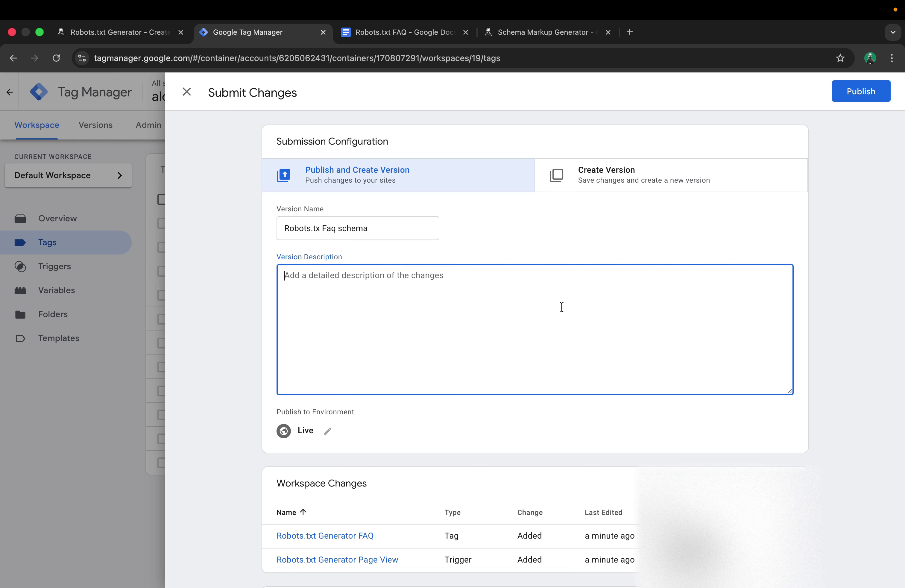
click(864, 93)
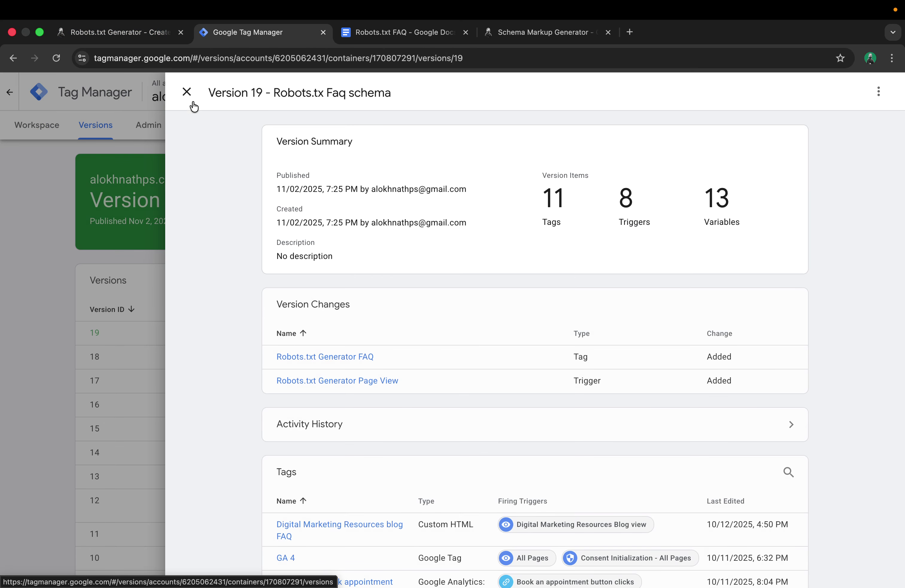
click(187, 91)
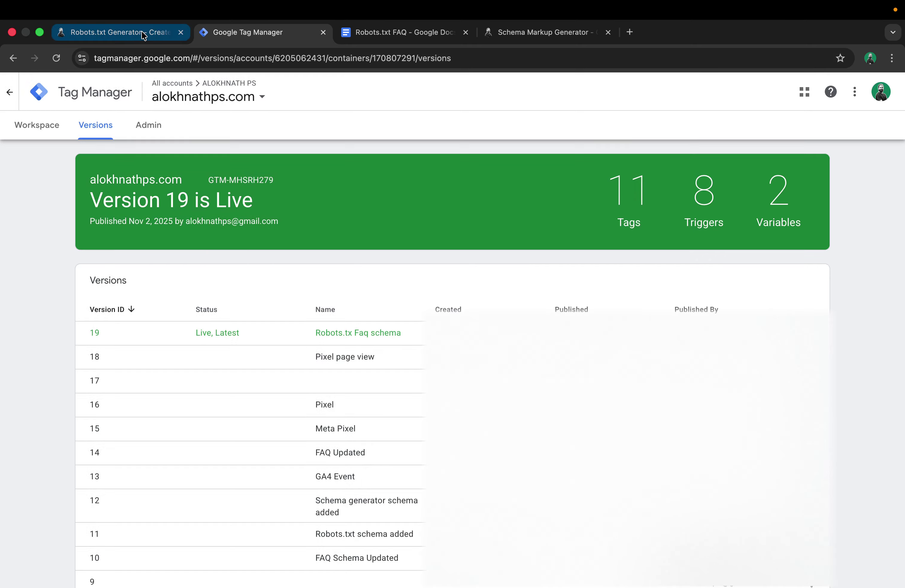
Open Google's Rich Results Test in a new browser tab and test the web address of the Robots.txt Generator page
click(137, 32)
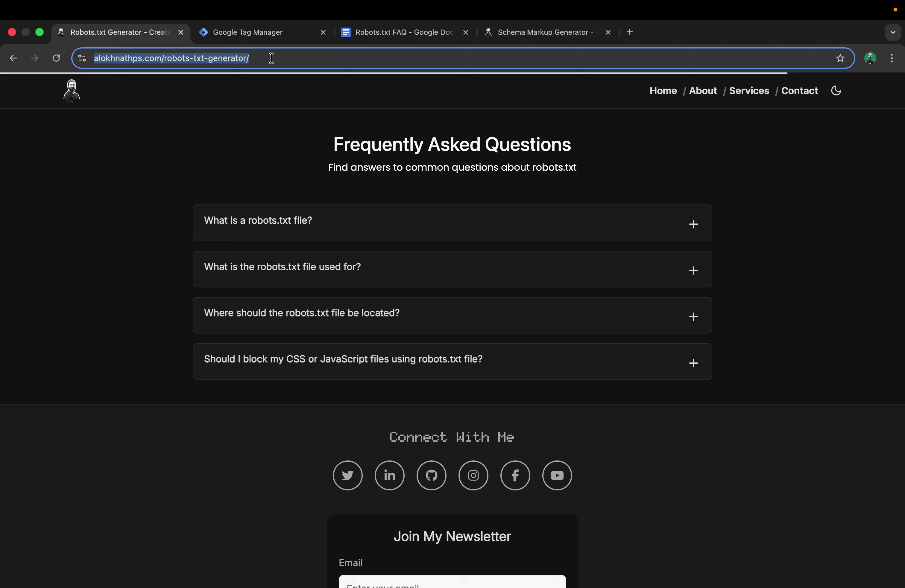
click(629, 32)
text(rich)
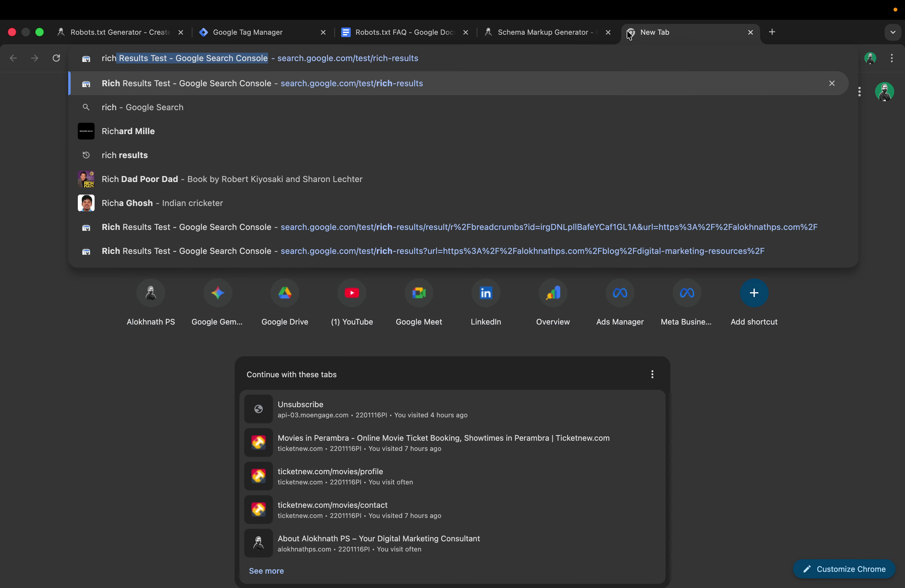
key(Return)
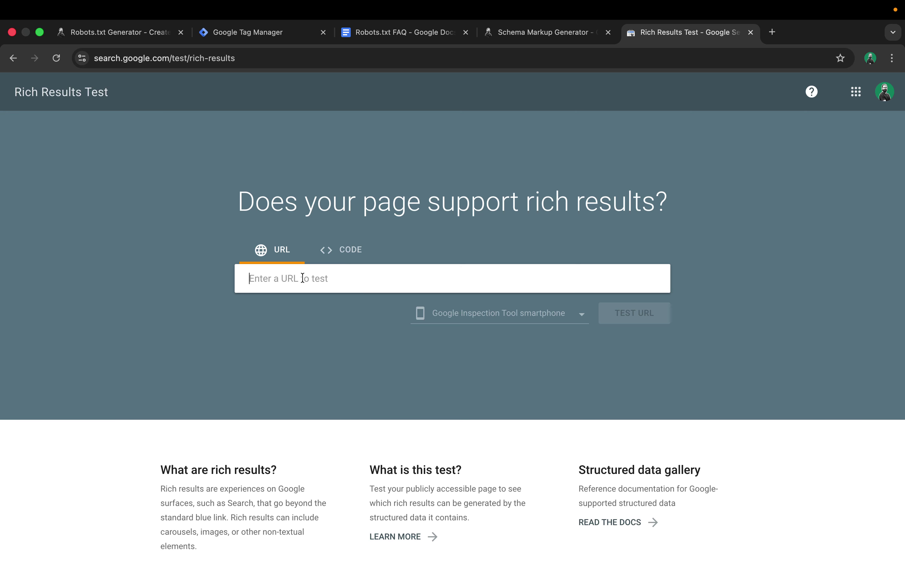
text(https://alokhnathps.com/robots-txt-generator/)
key(Return)
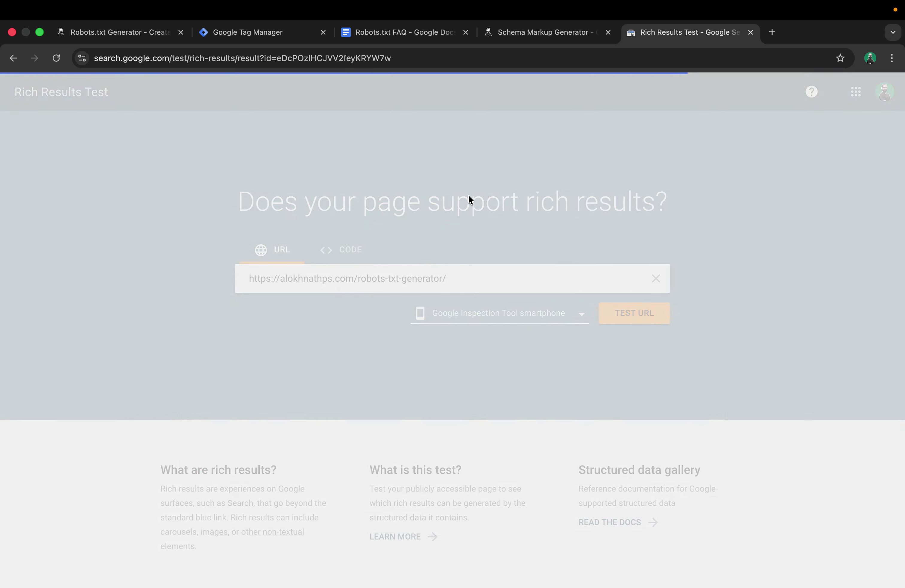
Examine the FAQ test result, expanding the detected FAQPage item to review its questions and answers
scroll(469, 196, down, 4)
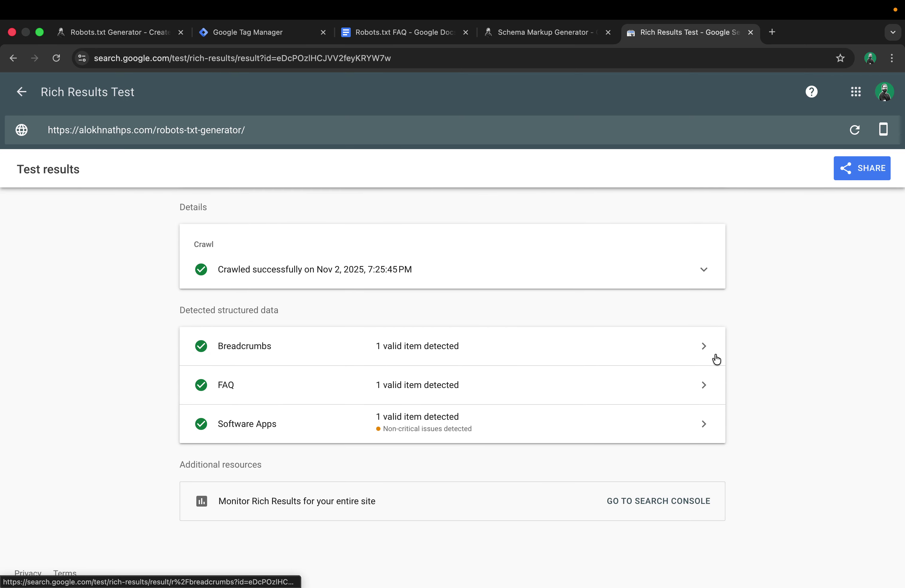
click(704, 387)
scroll(511, 360, down, 2)
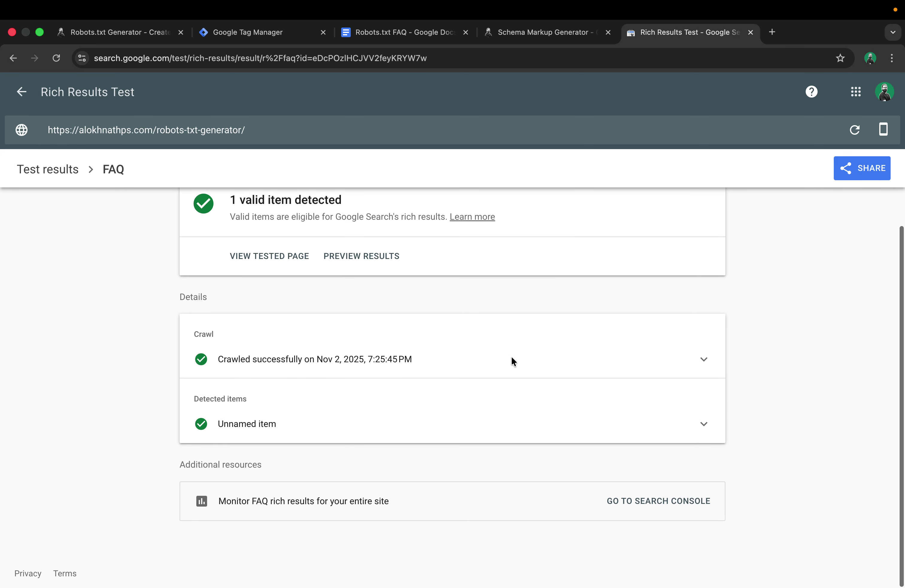
click(702, 424)
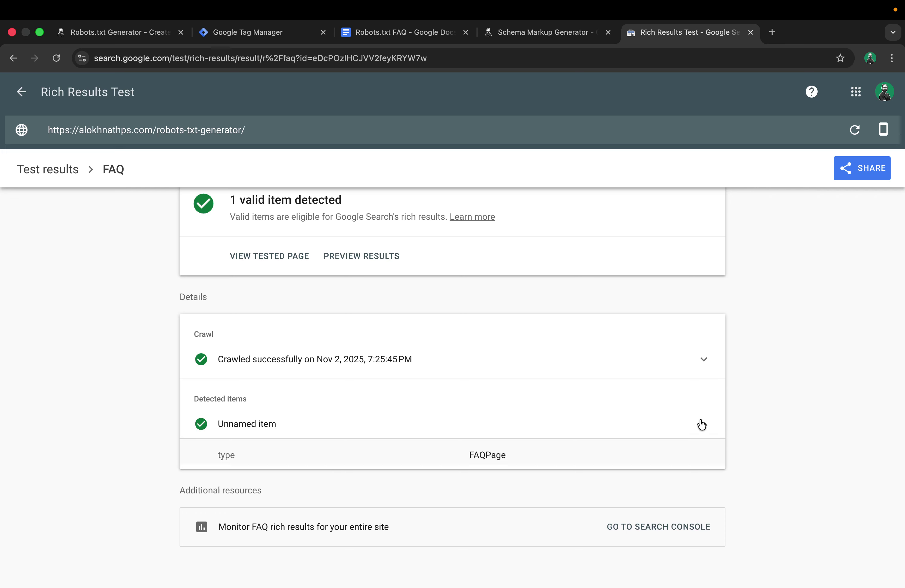
scroll(522, 420, down, 7)
scroll(523, 422, up, 2)
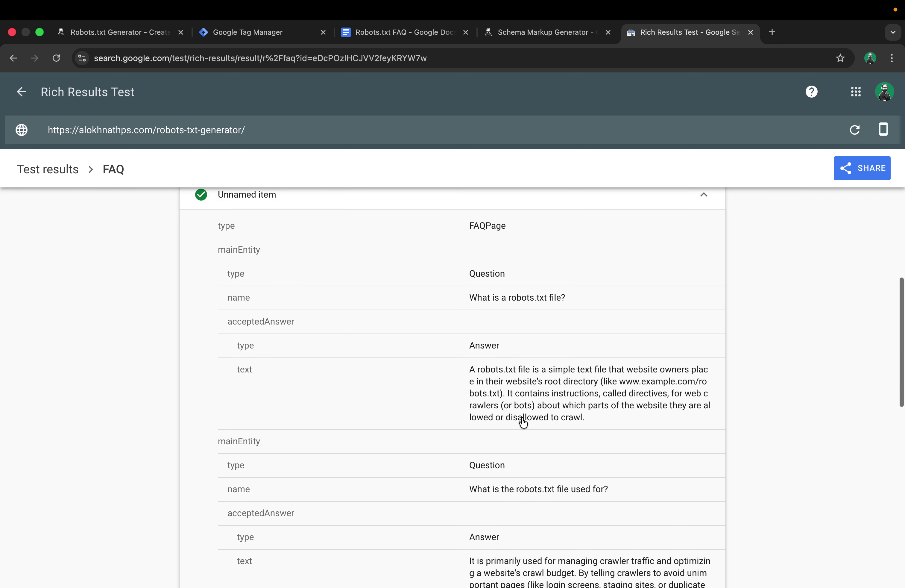
scroll(524, 422, down, 1)
scroll(523, 422, down, 10)
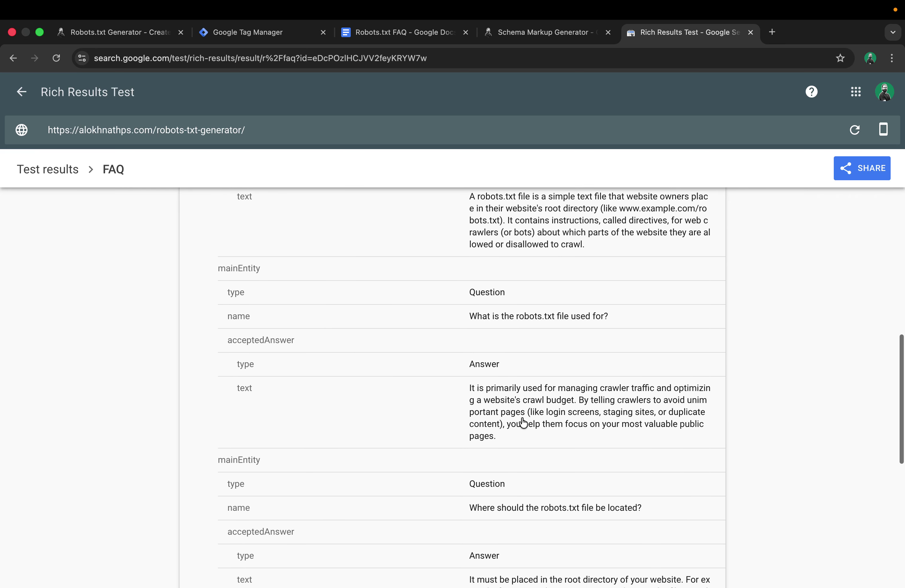
scroll(523, 422, down, 4)
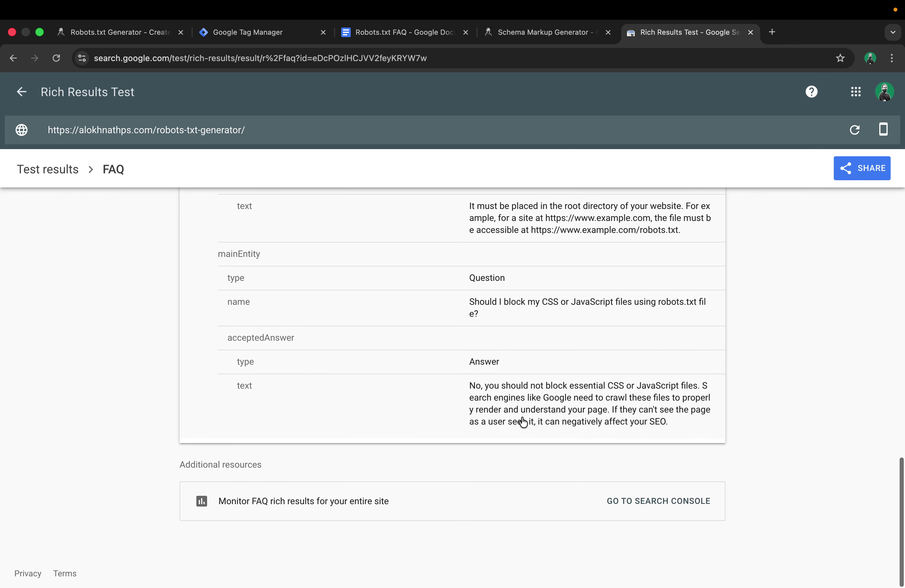
scroll(523, 422, up, 9)
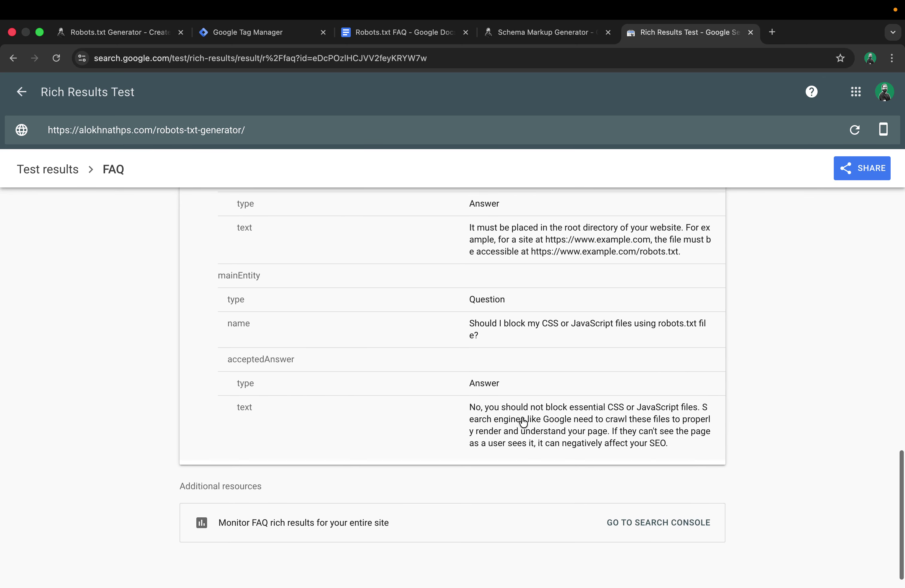
scroll(523, 422, up, 5)
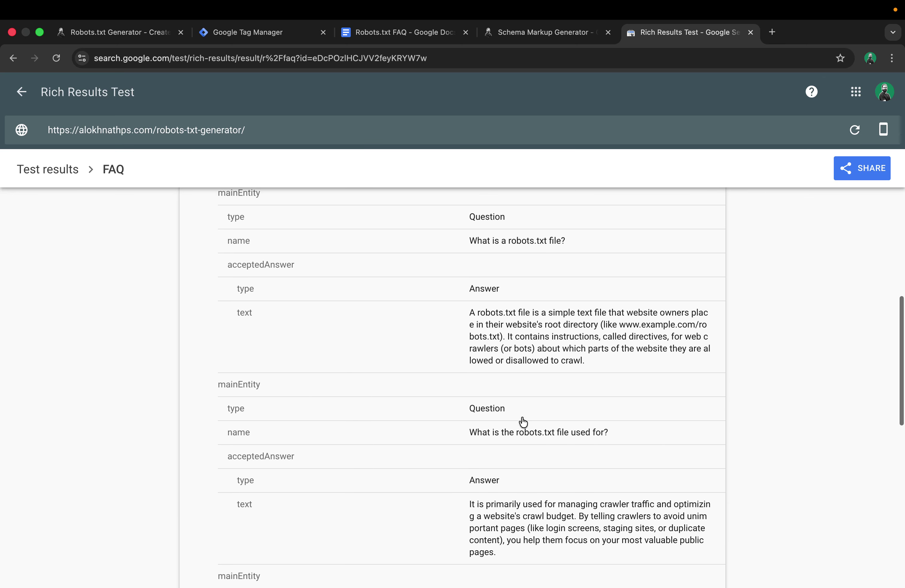